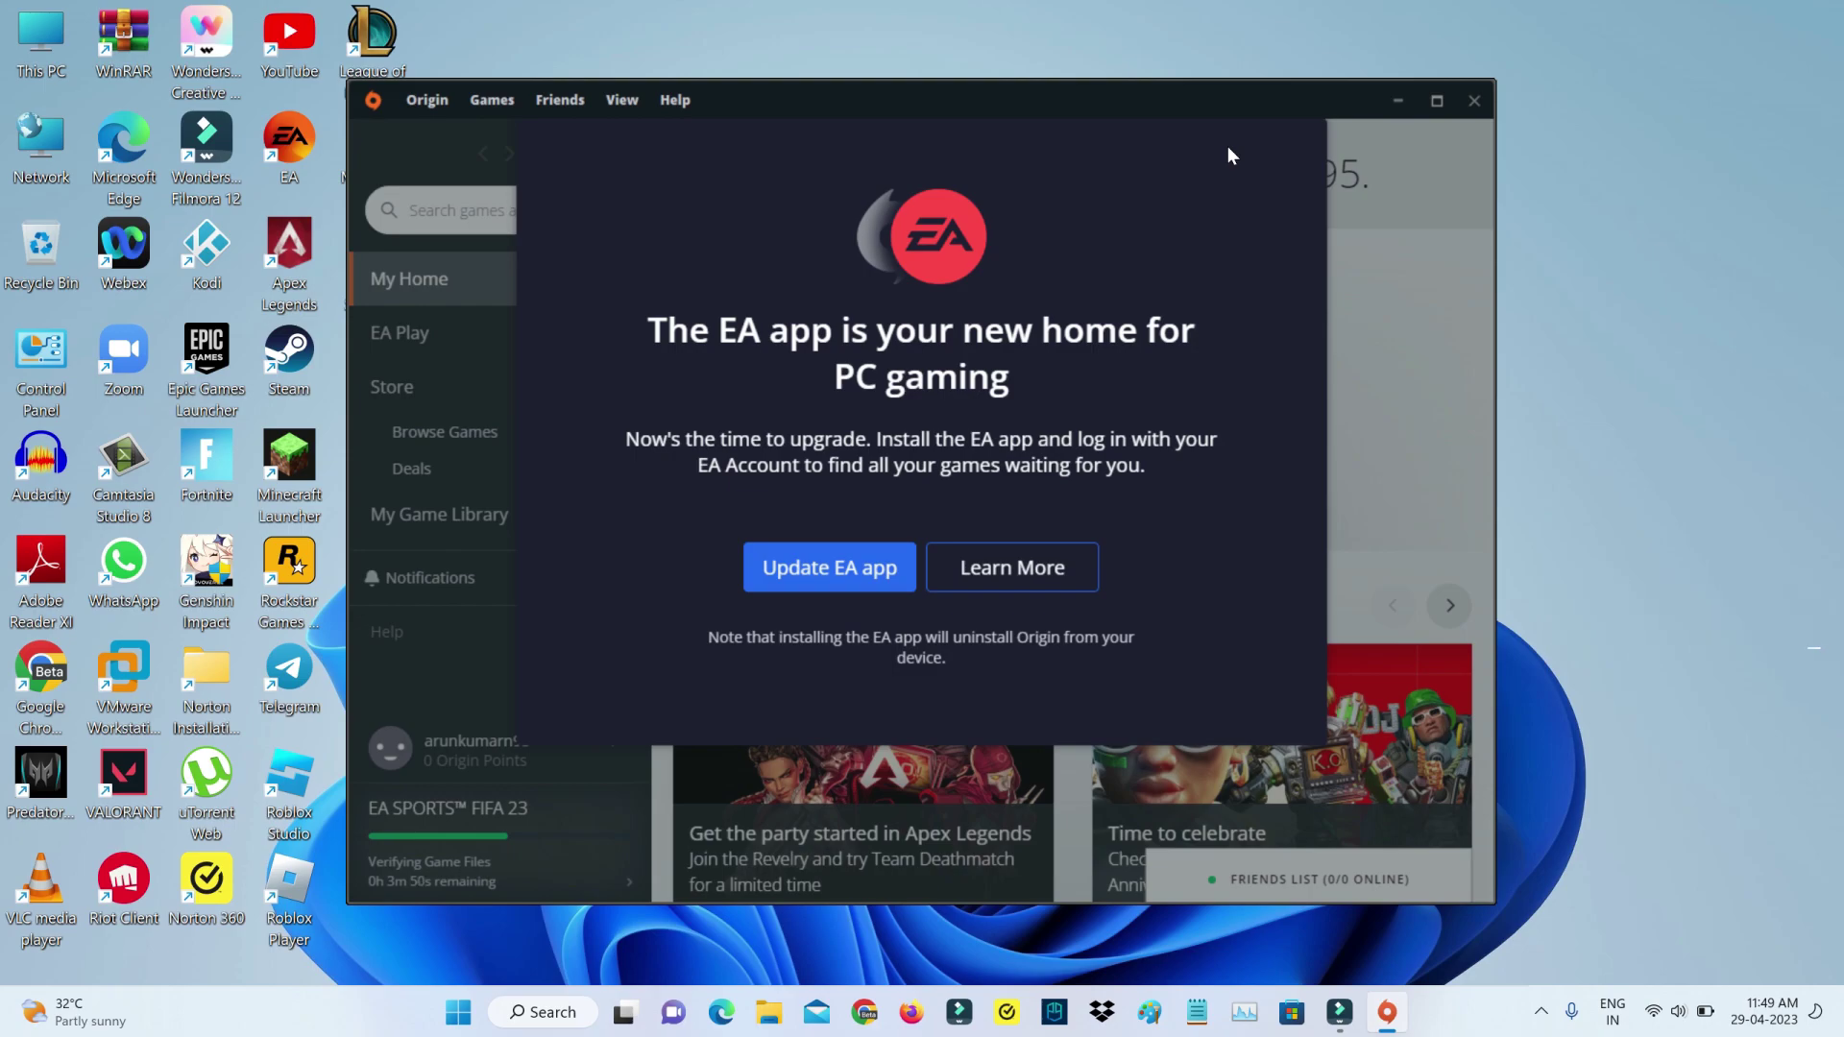
End the Origin (32 bit) process in Task Manager, then close Task Manager.
right_click(1447, 1012)
left_click(1530, 918)
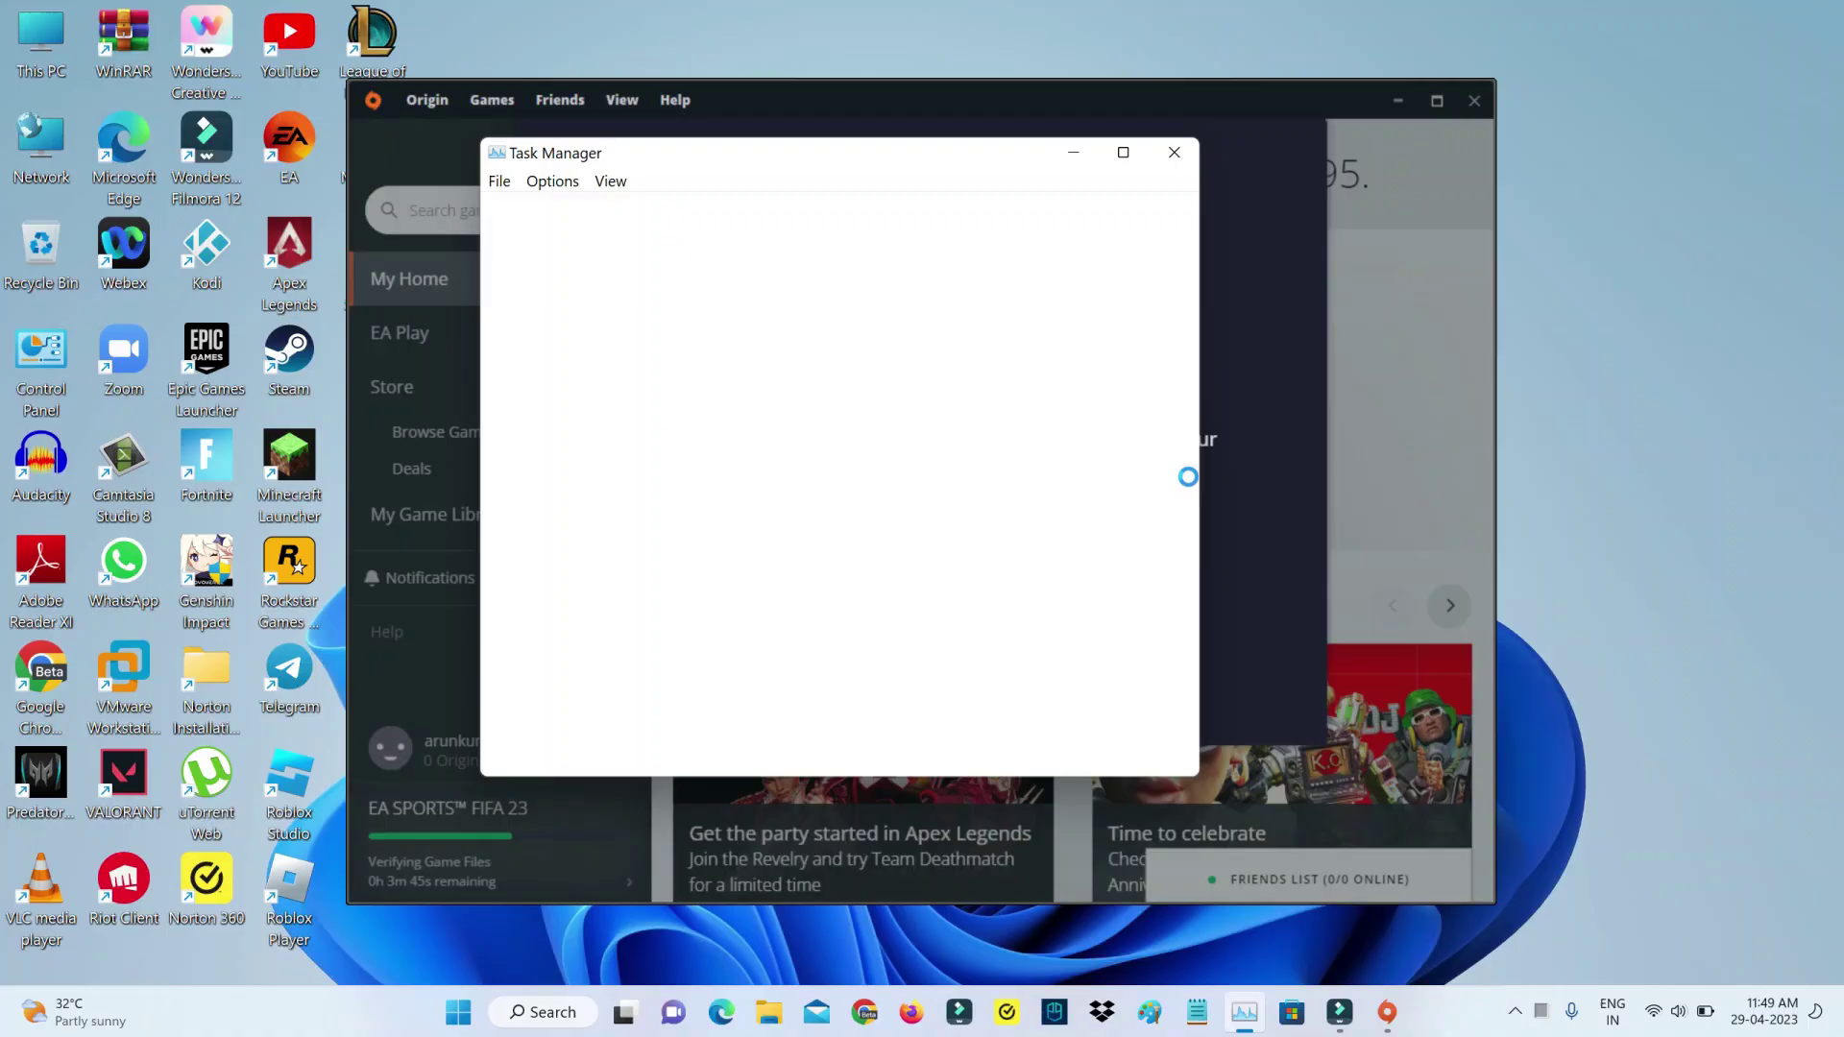
right_click(642, 342)
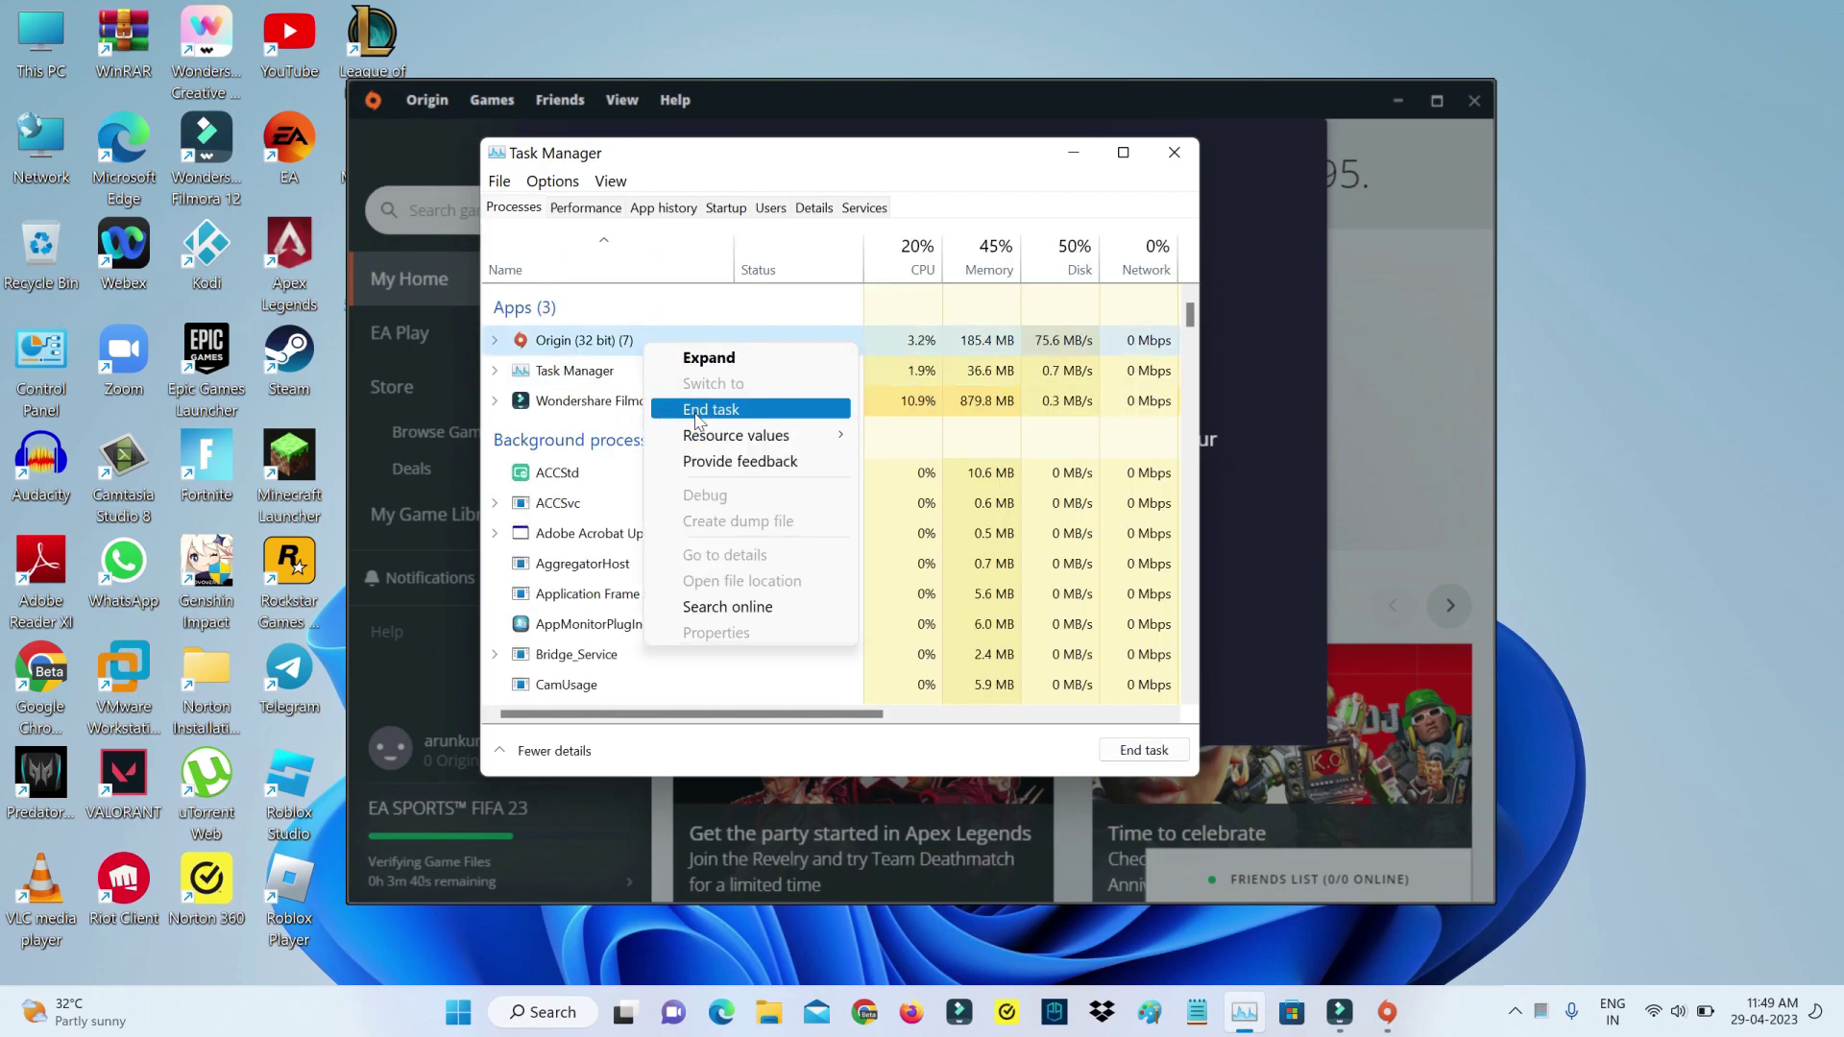
left_click(692, 414)
left_click(1175, 153)
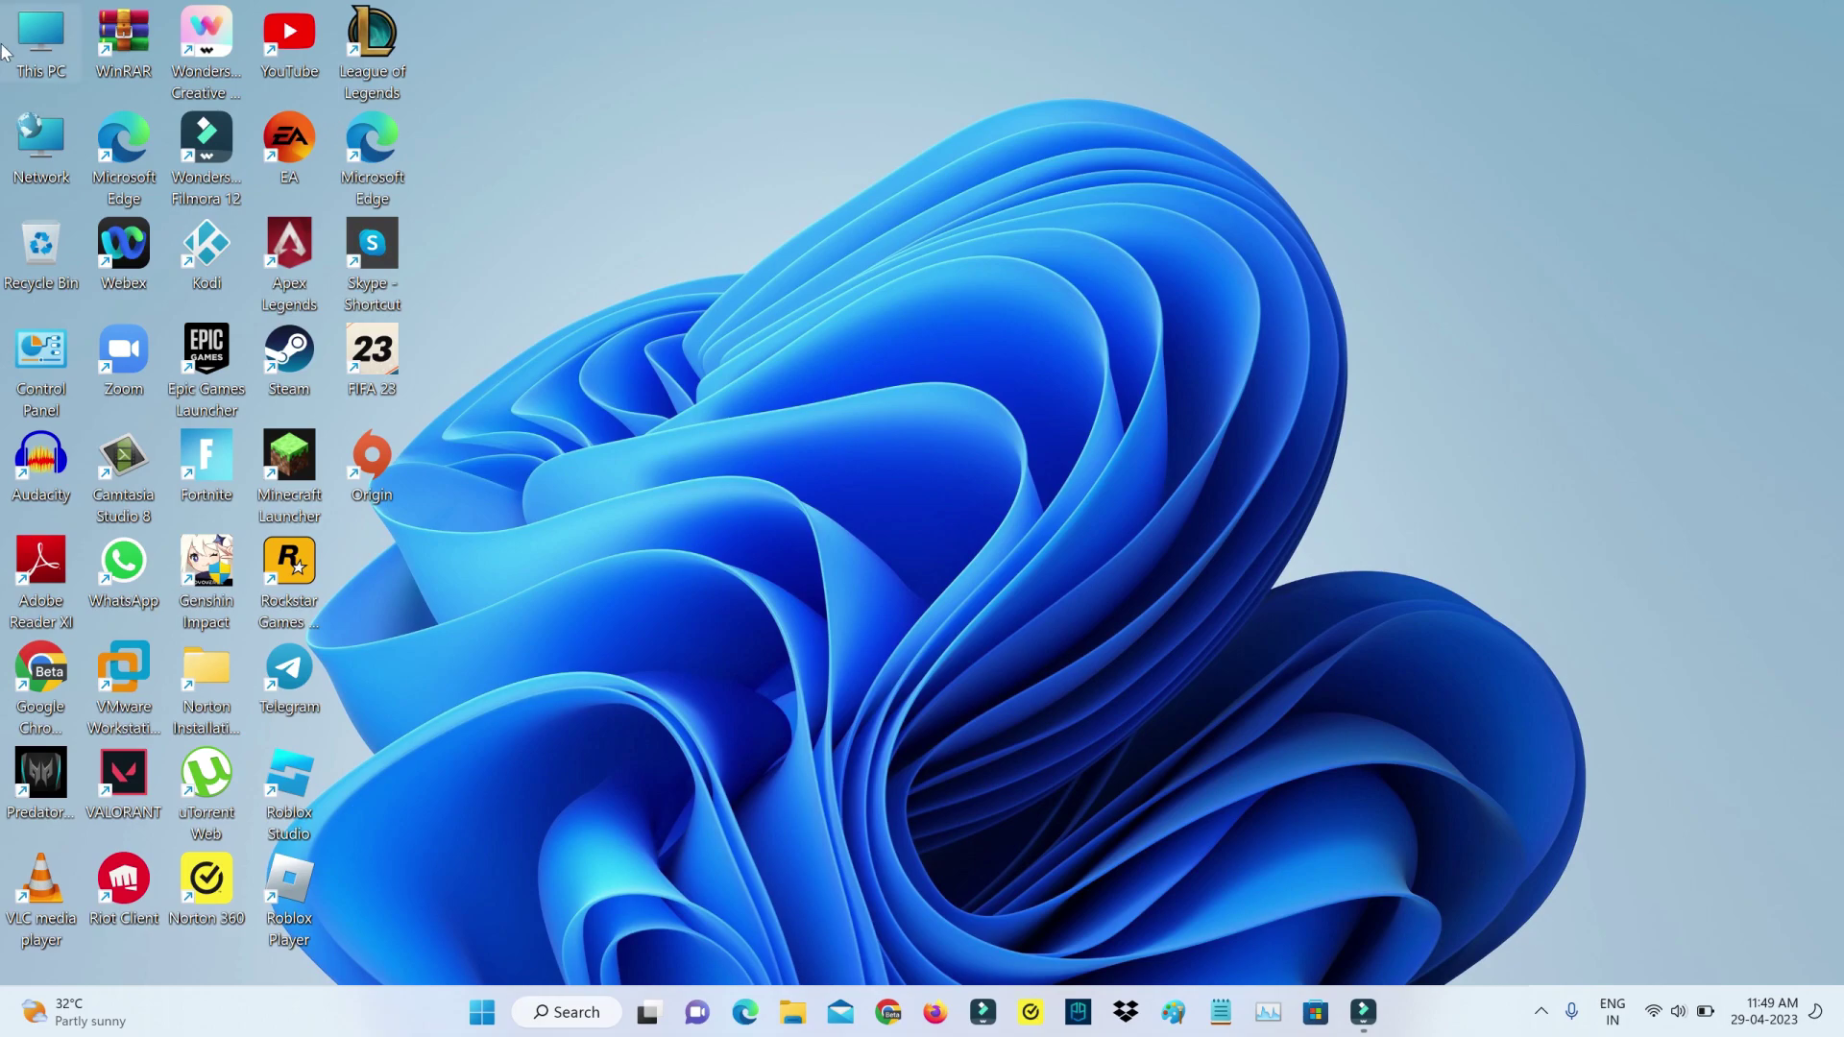
Open the Acer (C:) drive from This PC and turn on Hidden items.
double_click(40, 44)
double_click(933, 367)
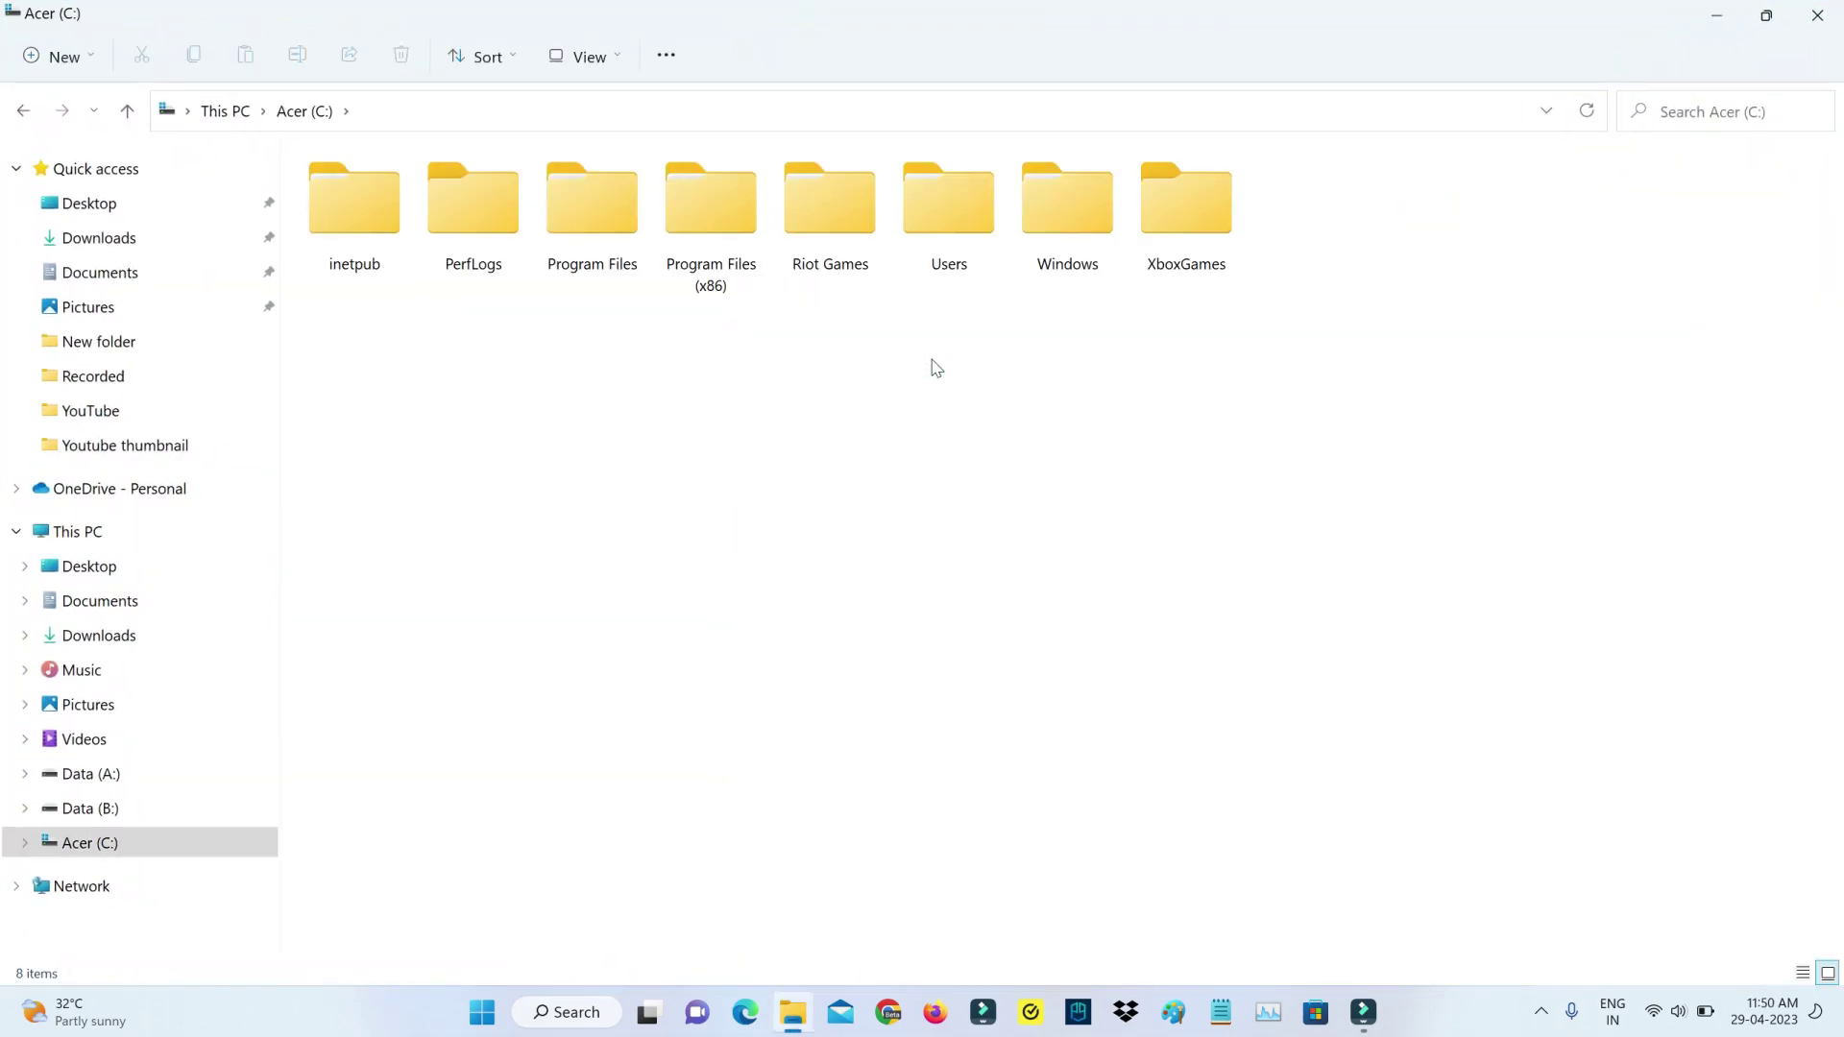
left_click(580, 52)
left_click(792, 663)
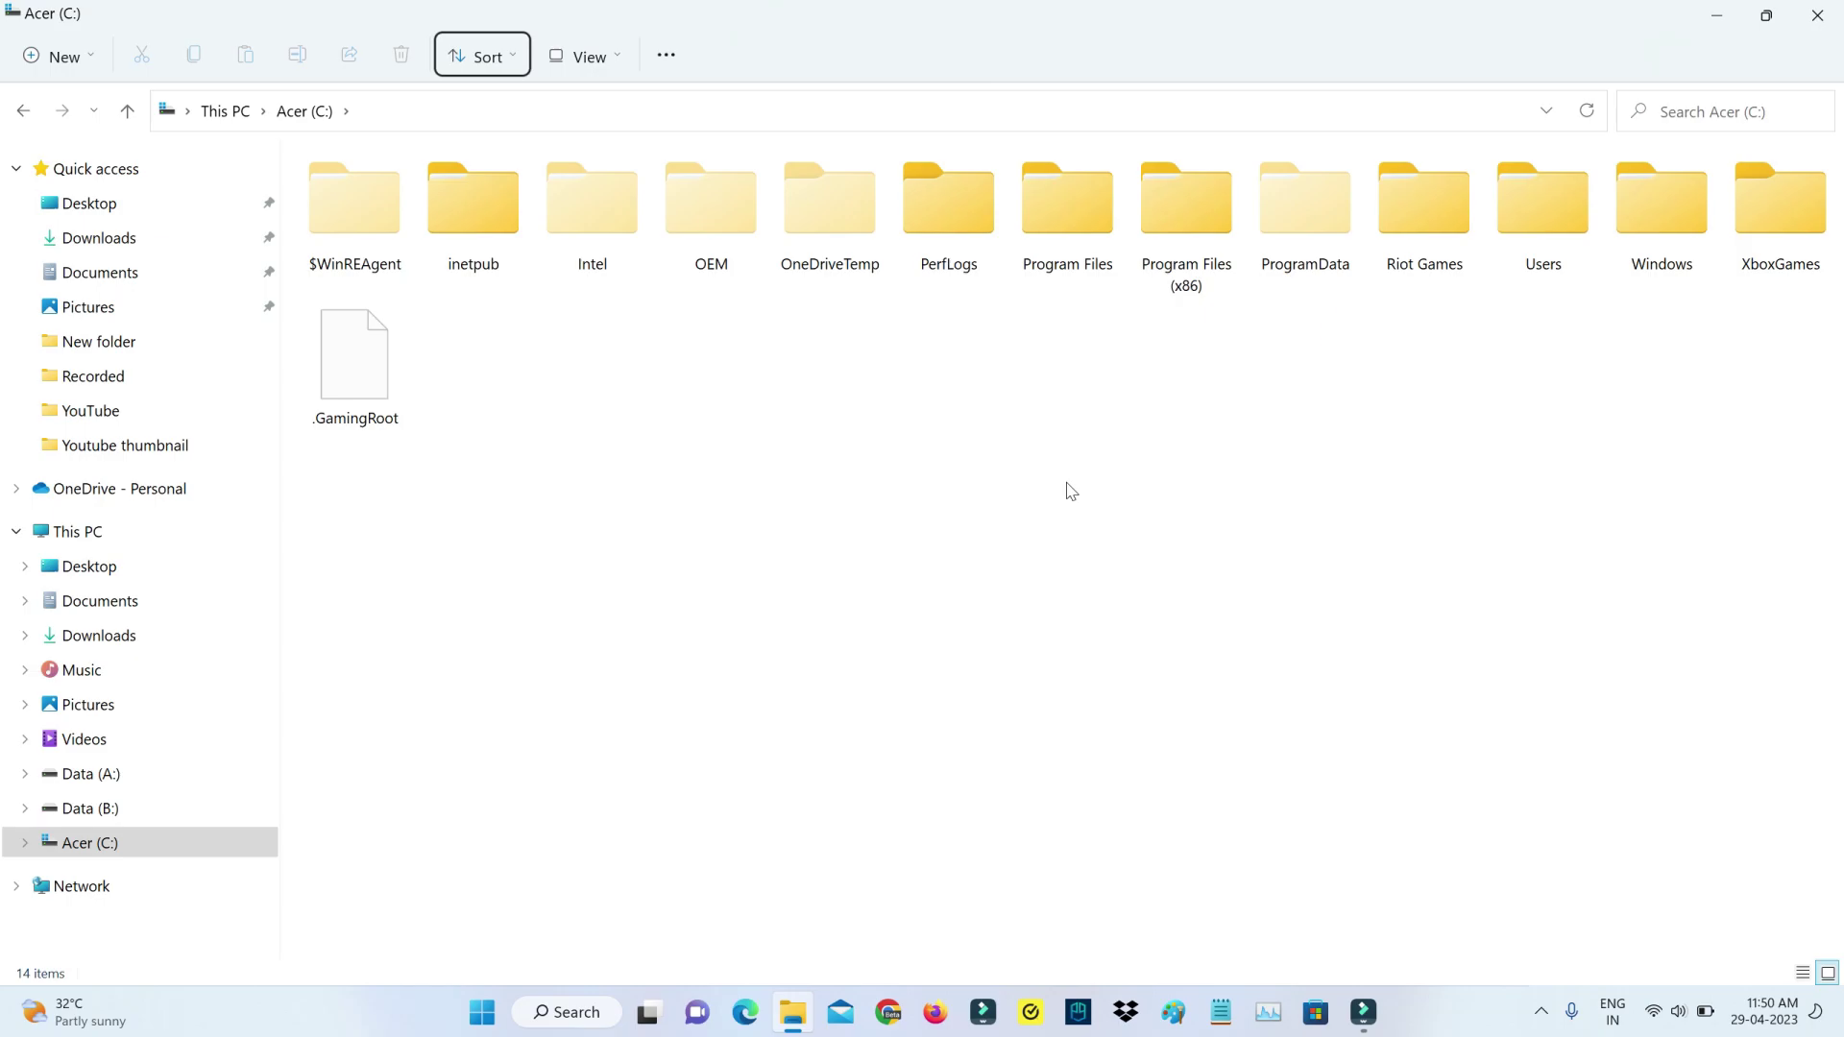
Go to ProgramData\Origin and bring up the context menu for the local XML file.
double_click(1314, 236)
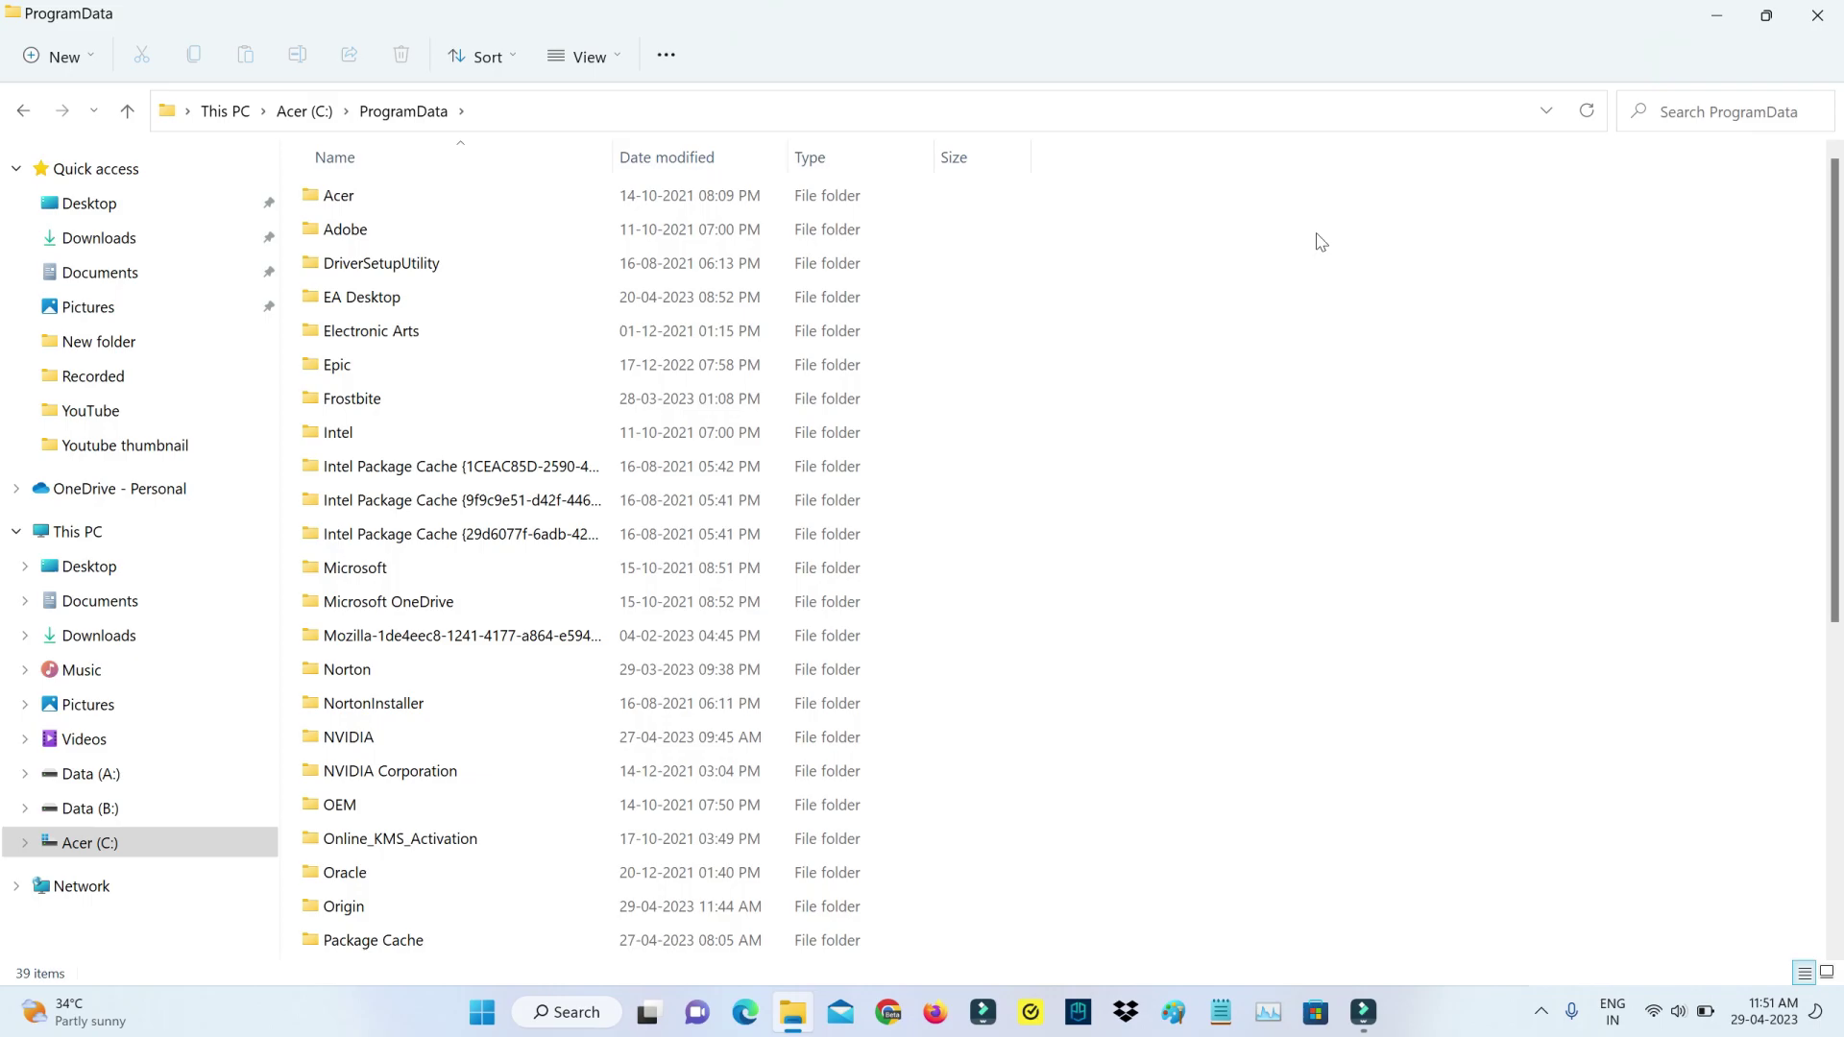
left_click(799, 238)
type("ori")
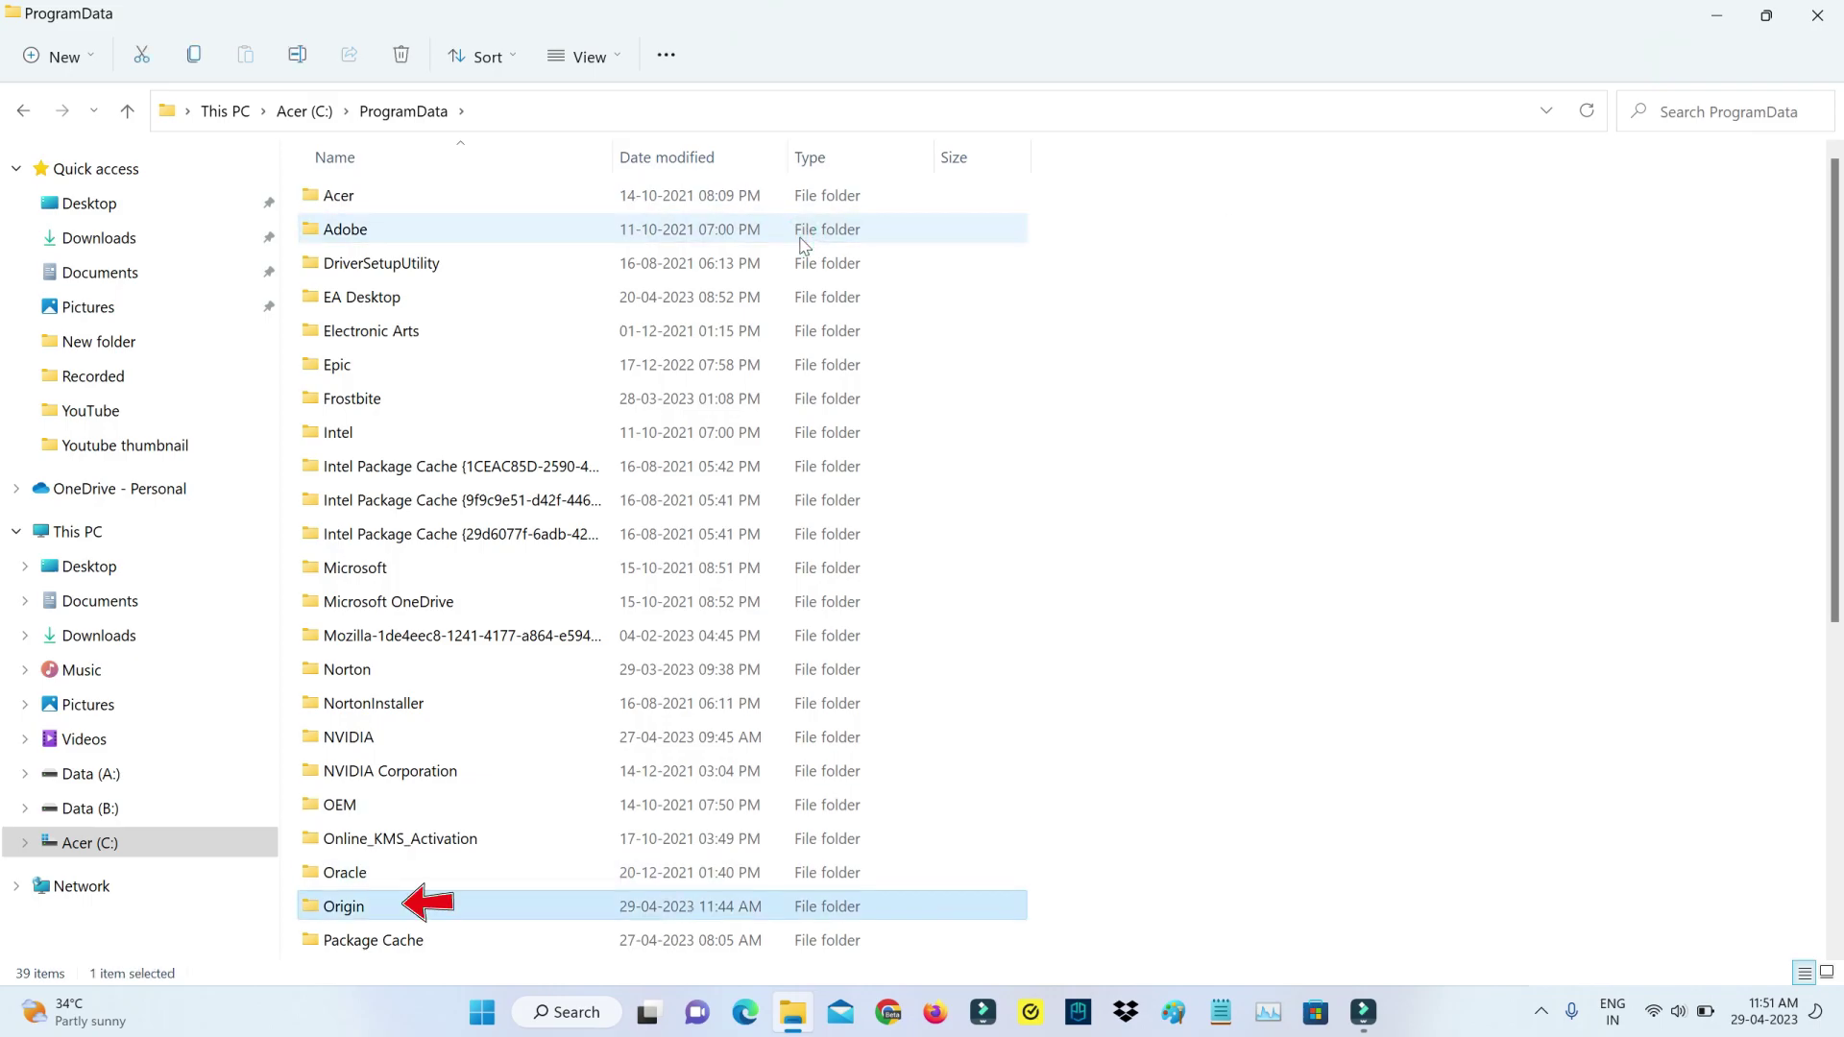
key("Return")
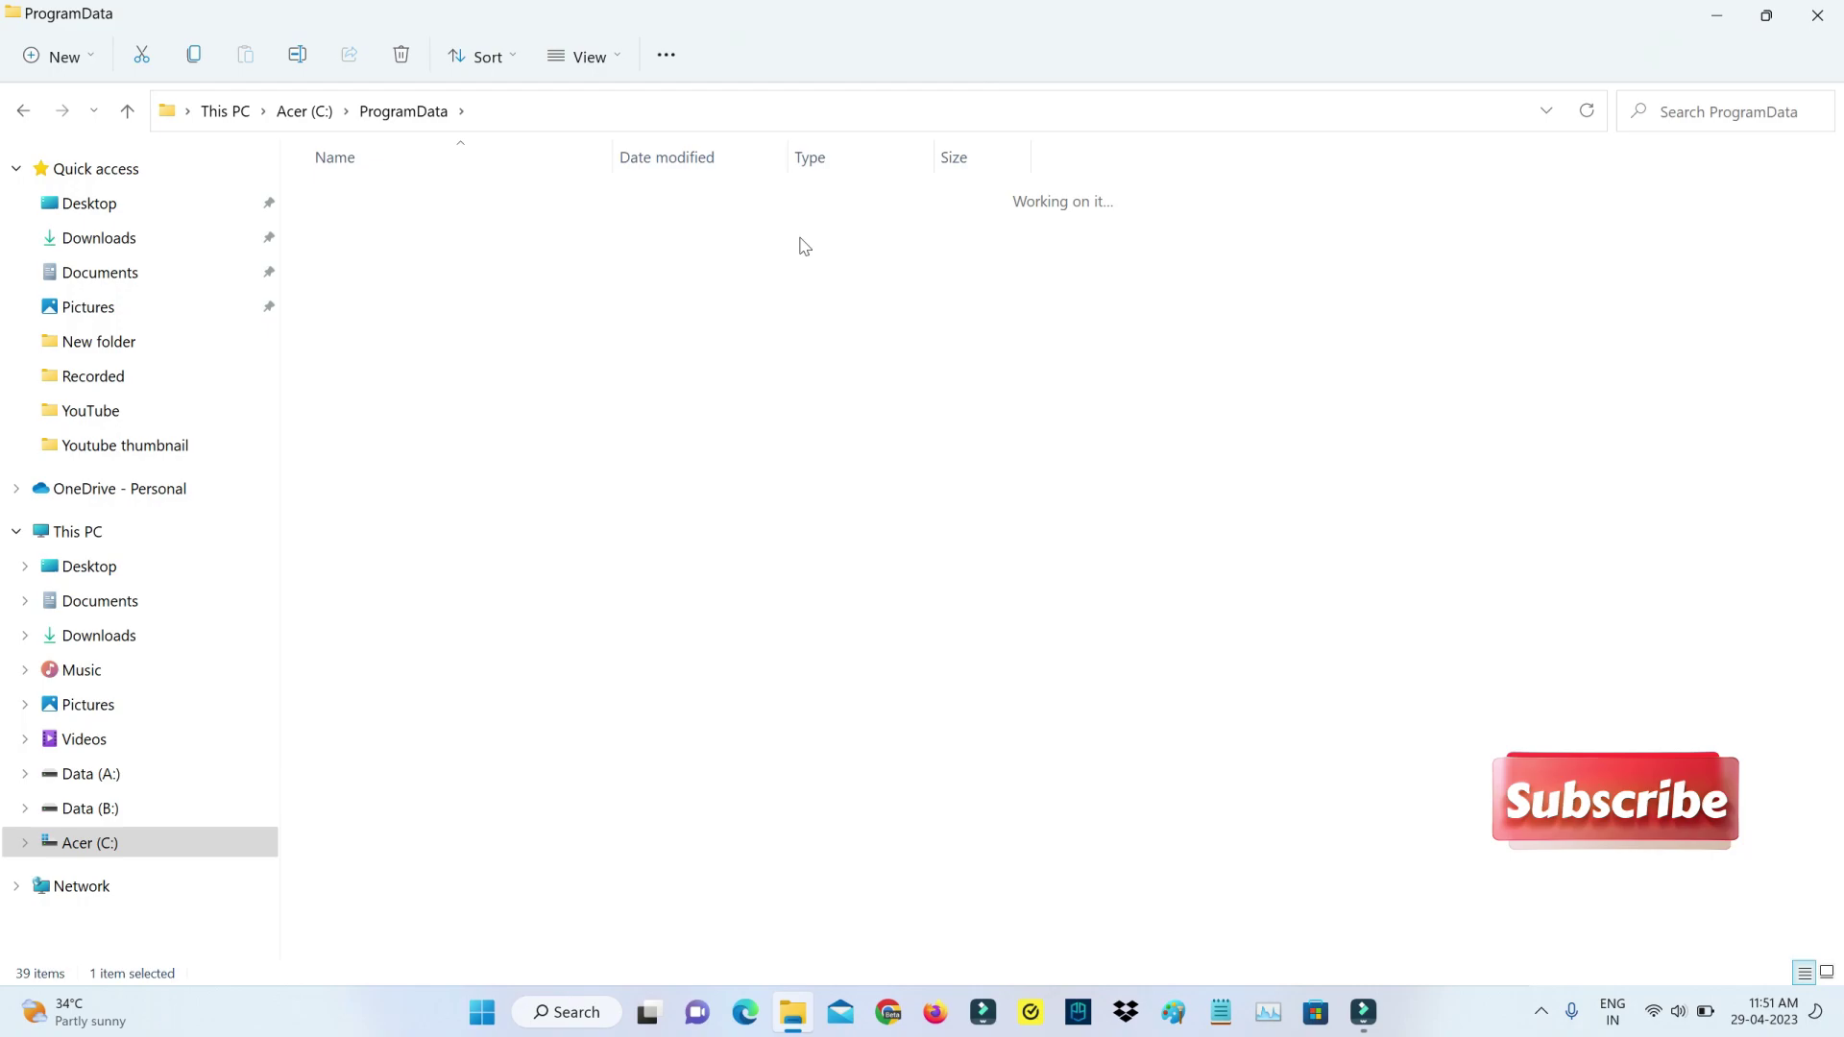
left_click(750, 675)
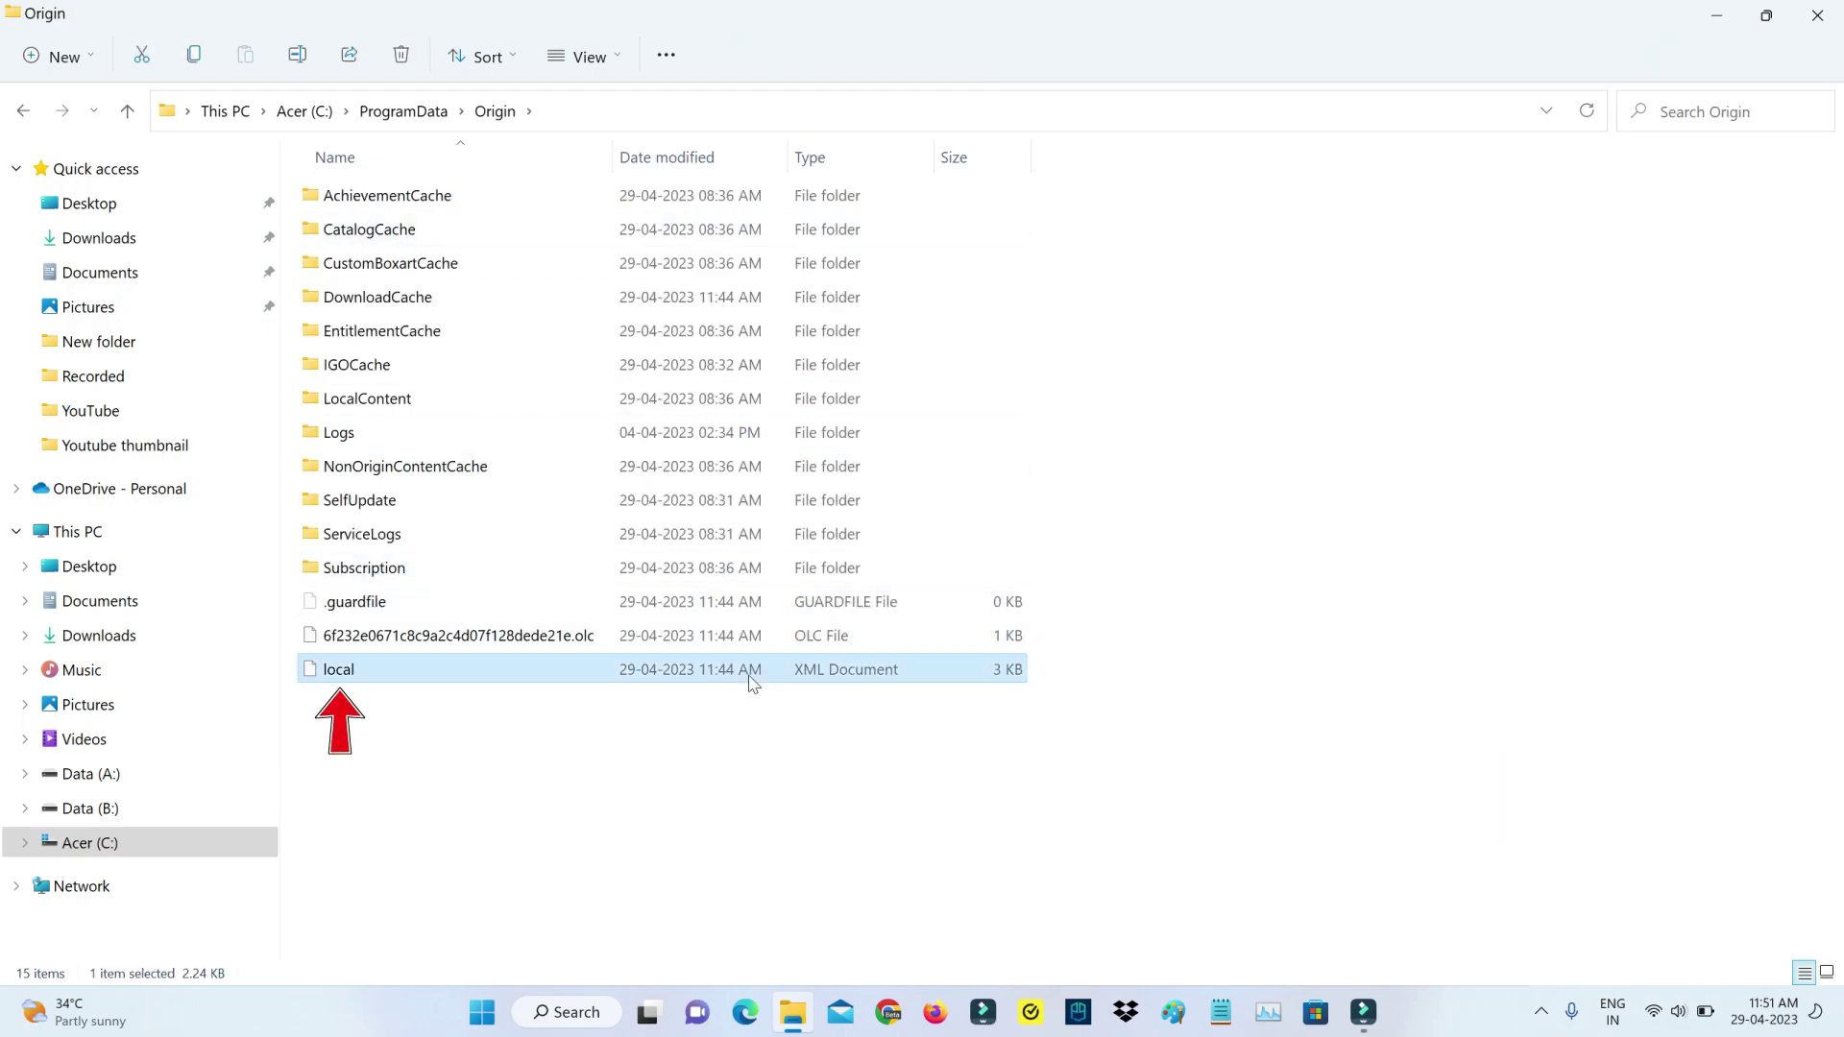
right_click(752, 677)
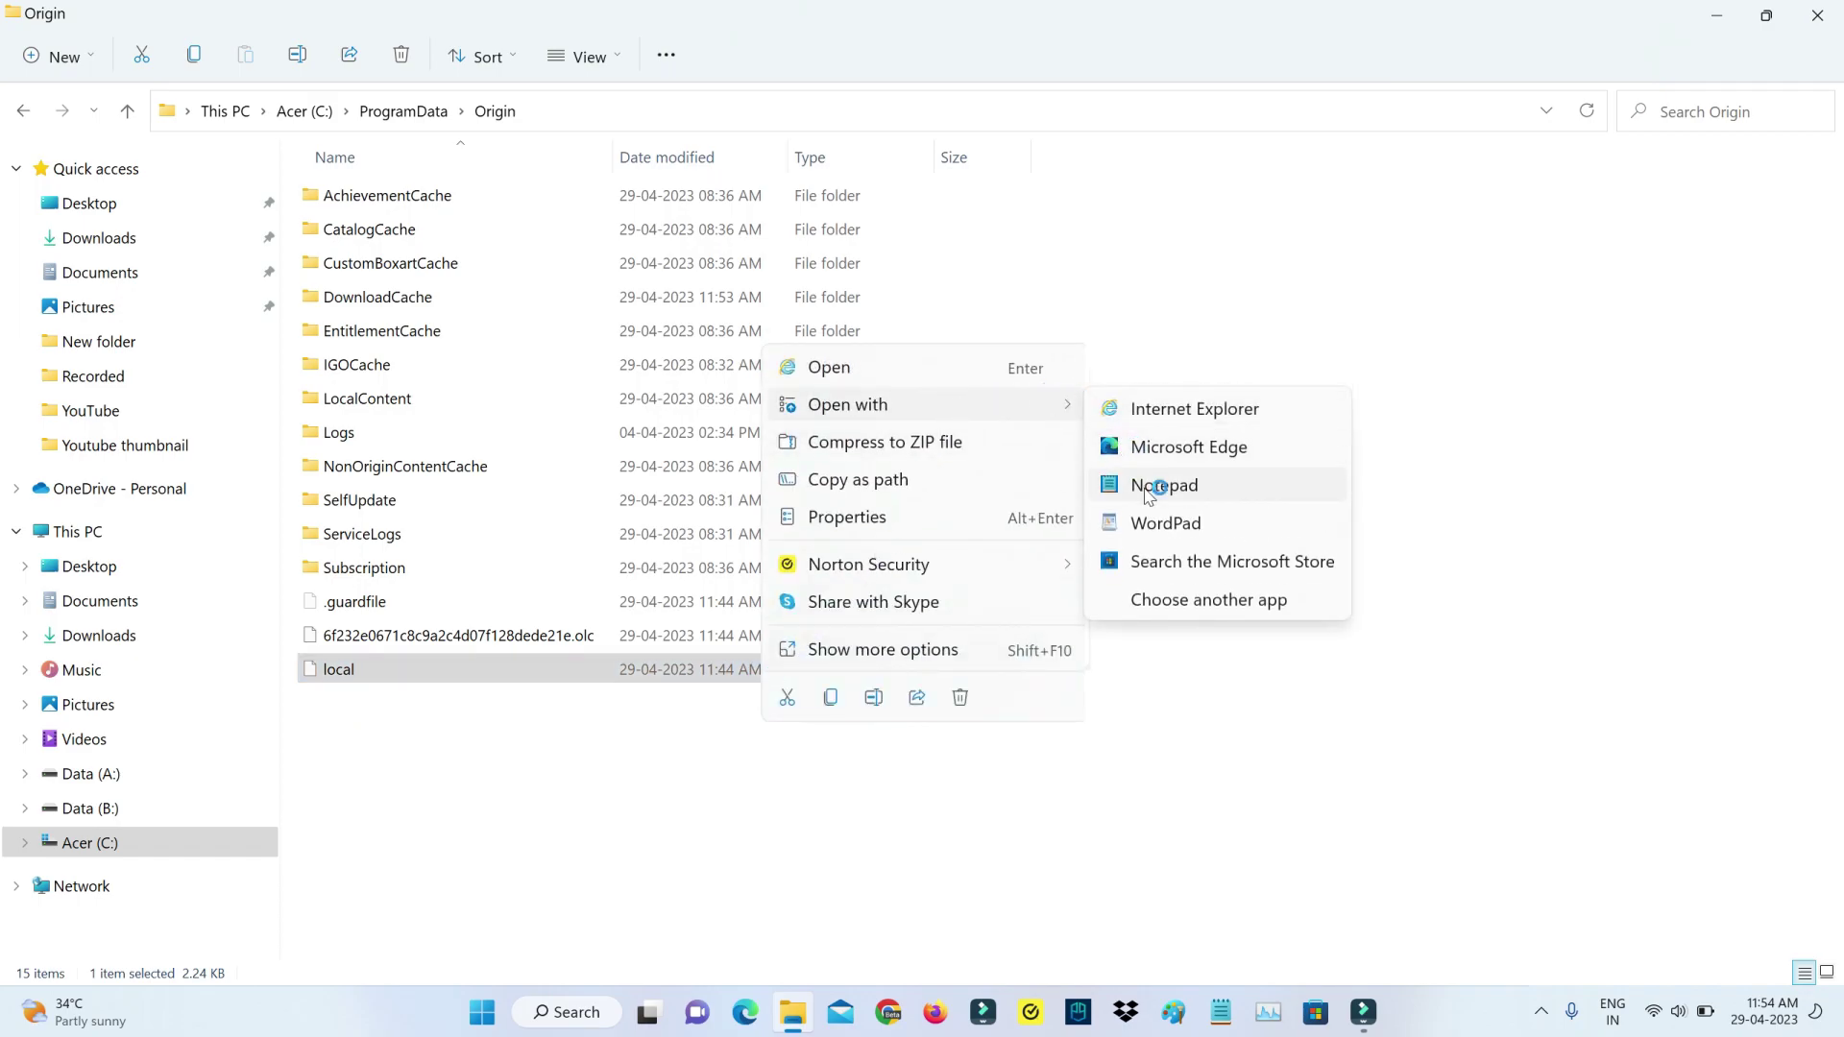
Paste the MigrationDisabled=true line after <Settings> in local.xml in Notepad, save, and close Notepad.
left_click(1147, 490)
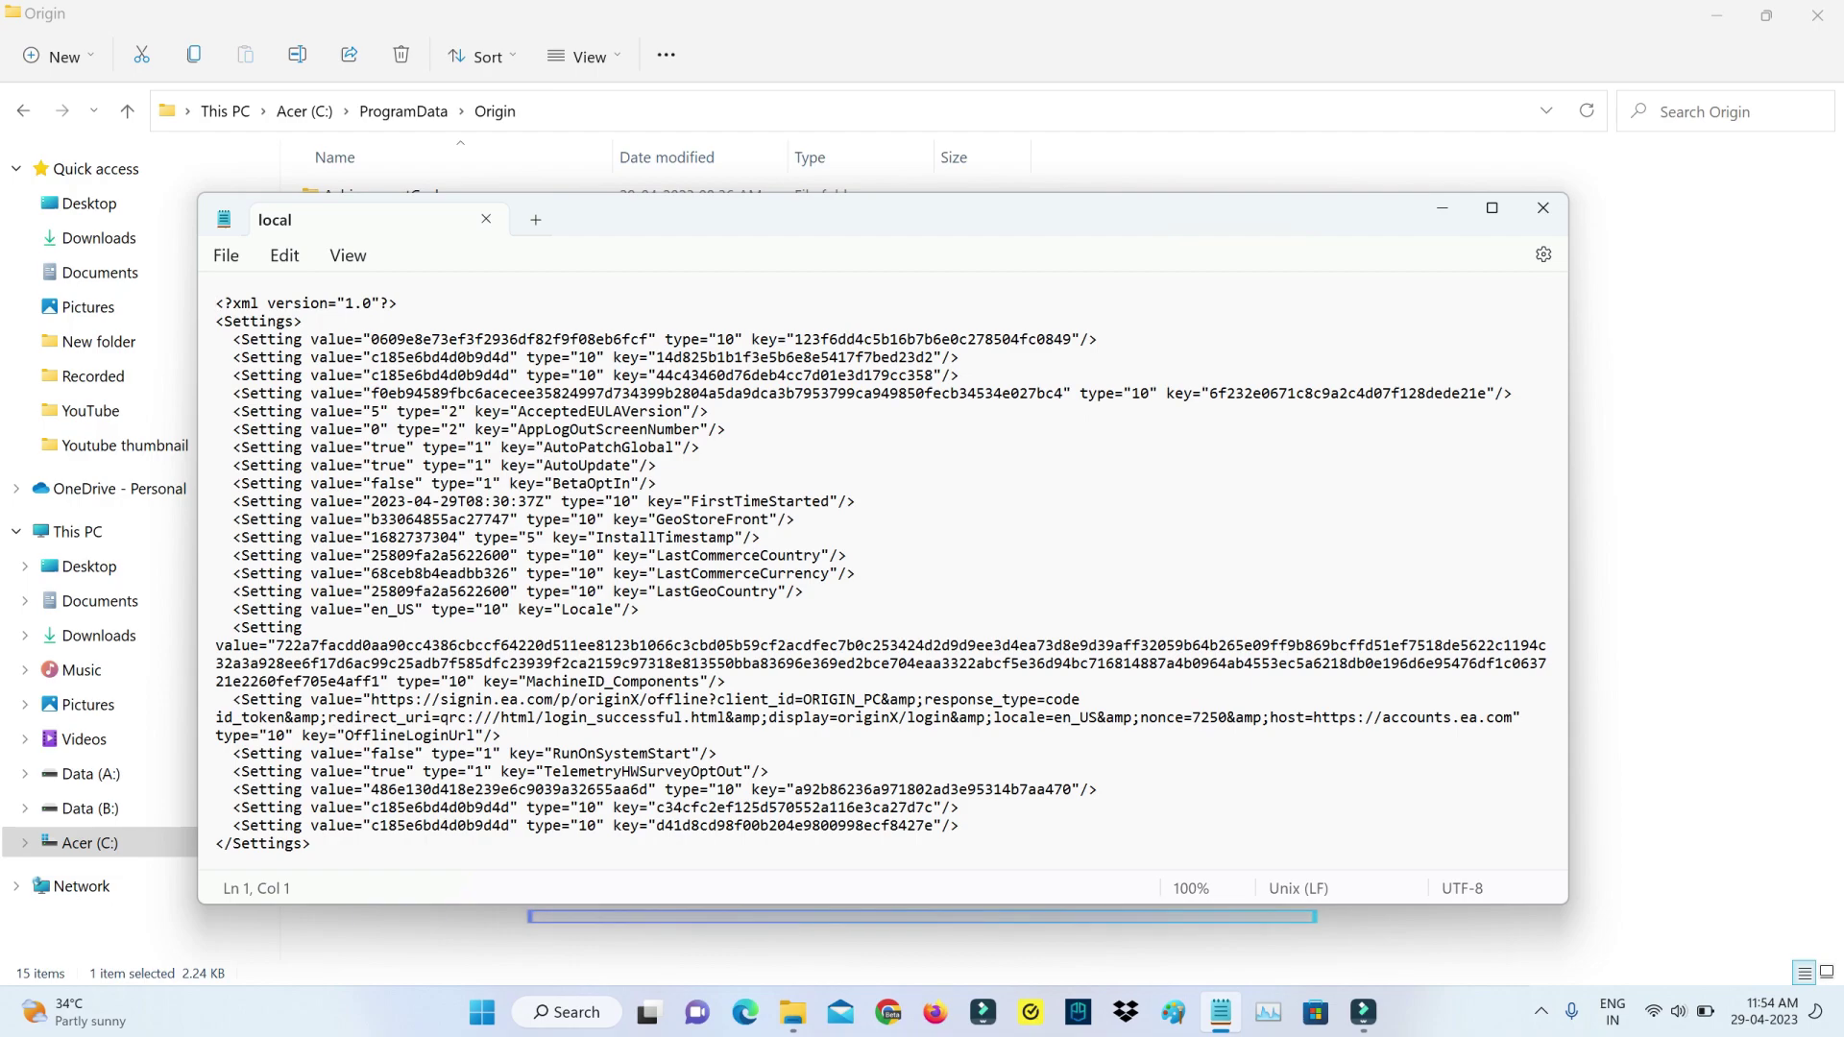
key("Return")
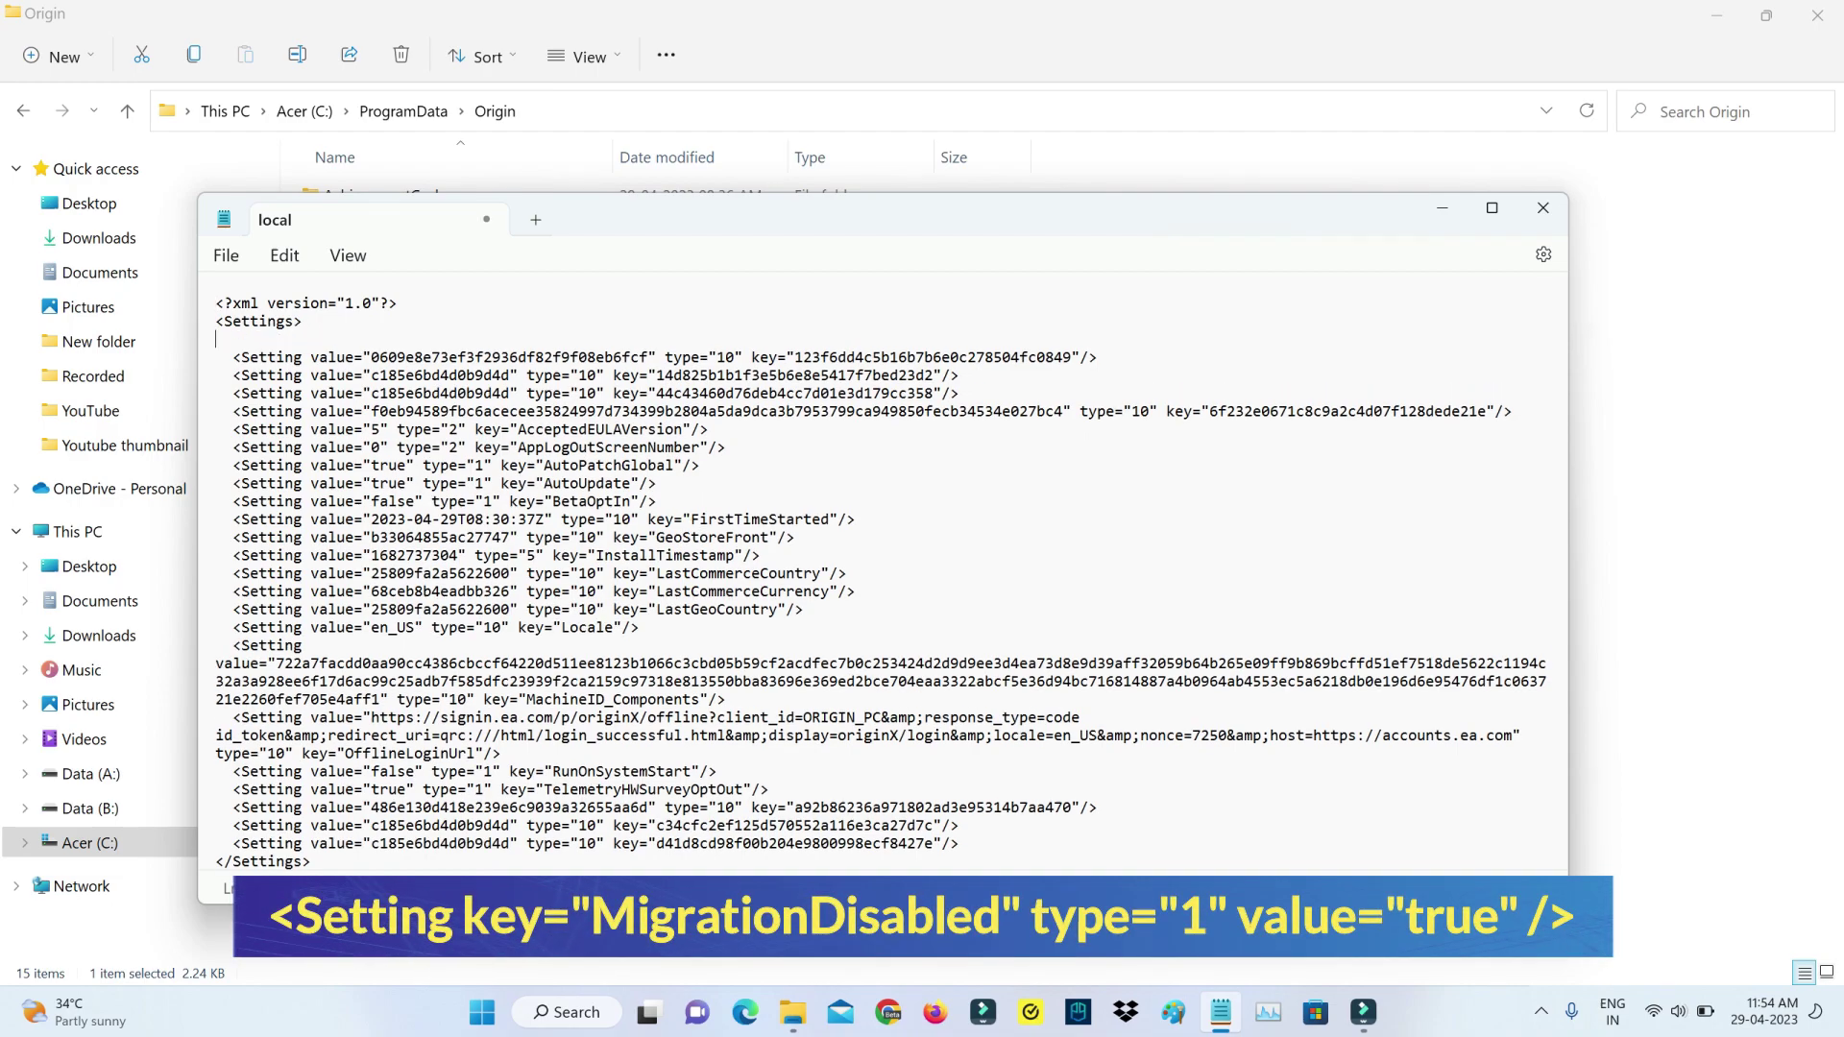
type("<Setting key=\"MigrationDisabled\" type=\"1\" value=\"true\" />")
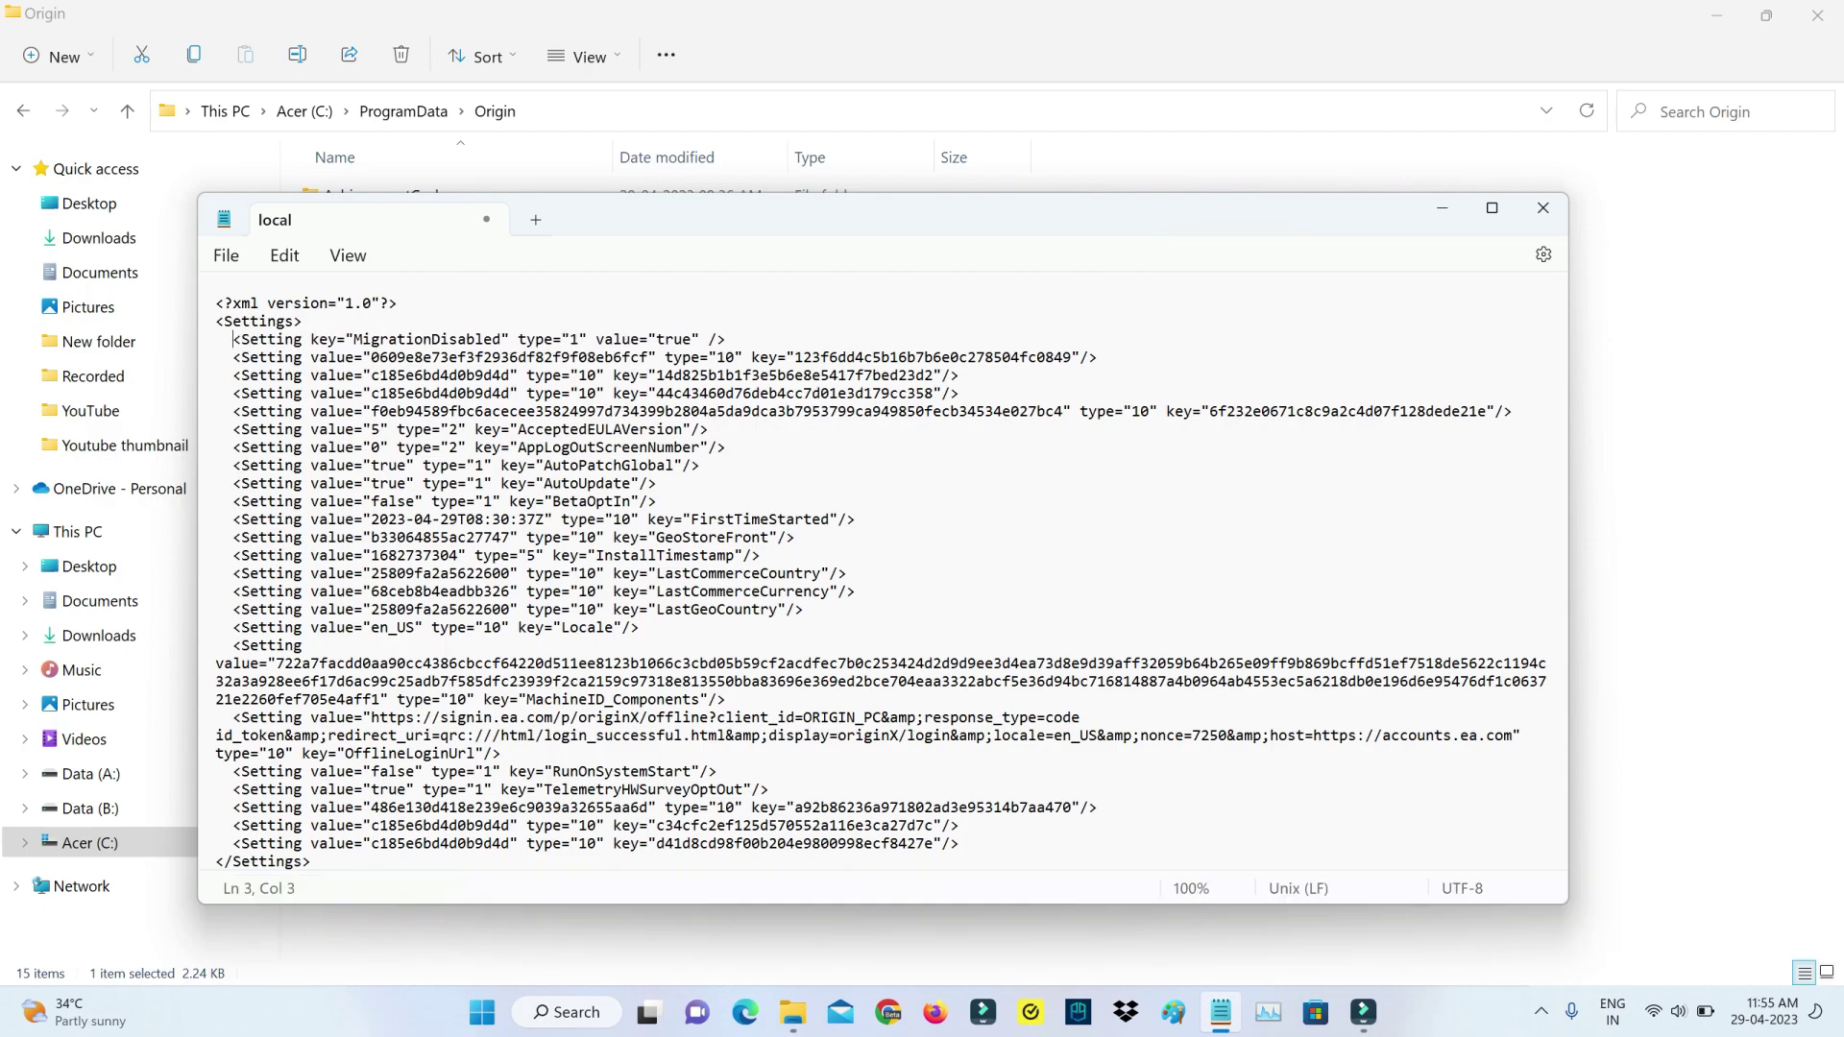
left_click(223, 256)
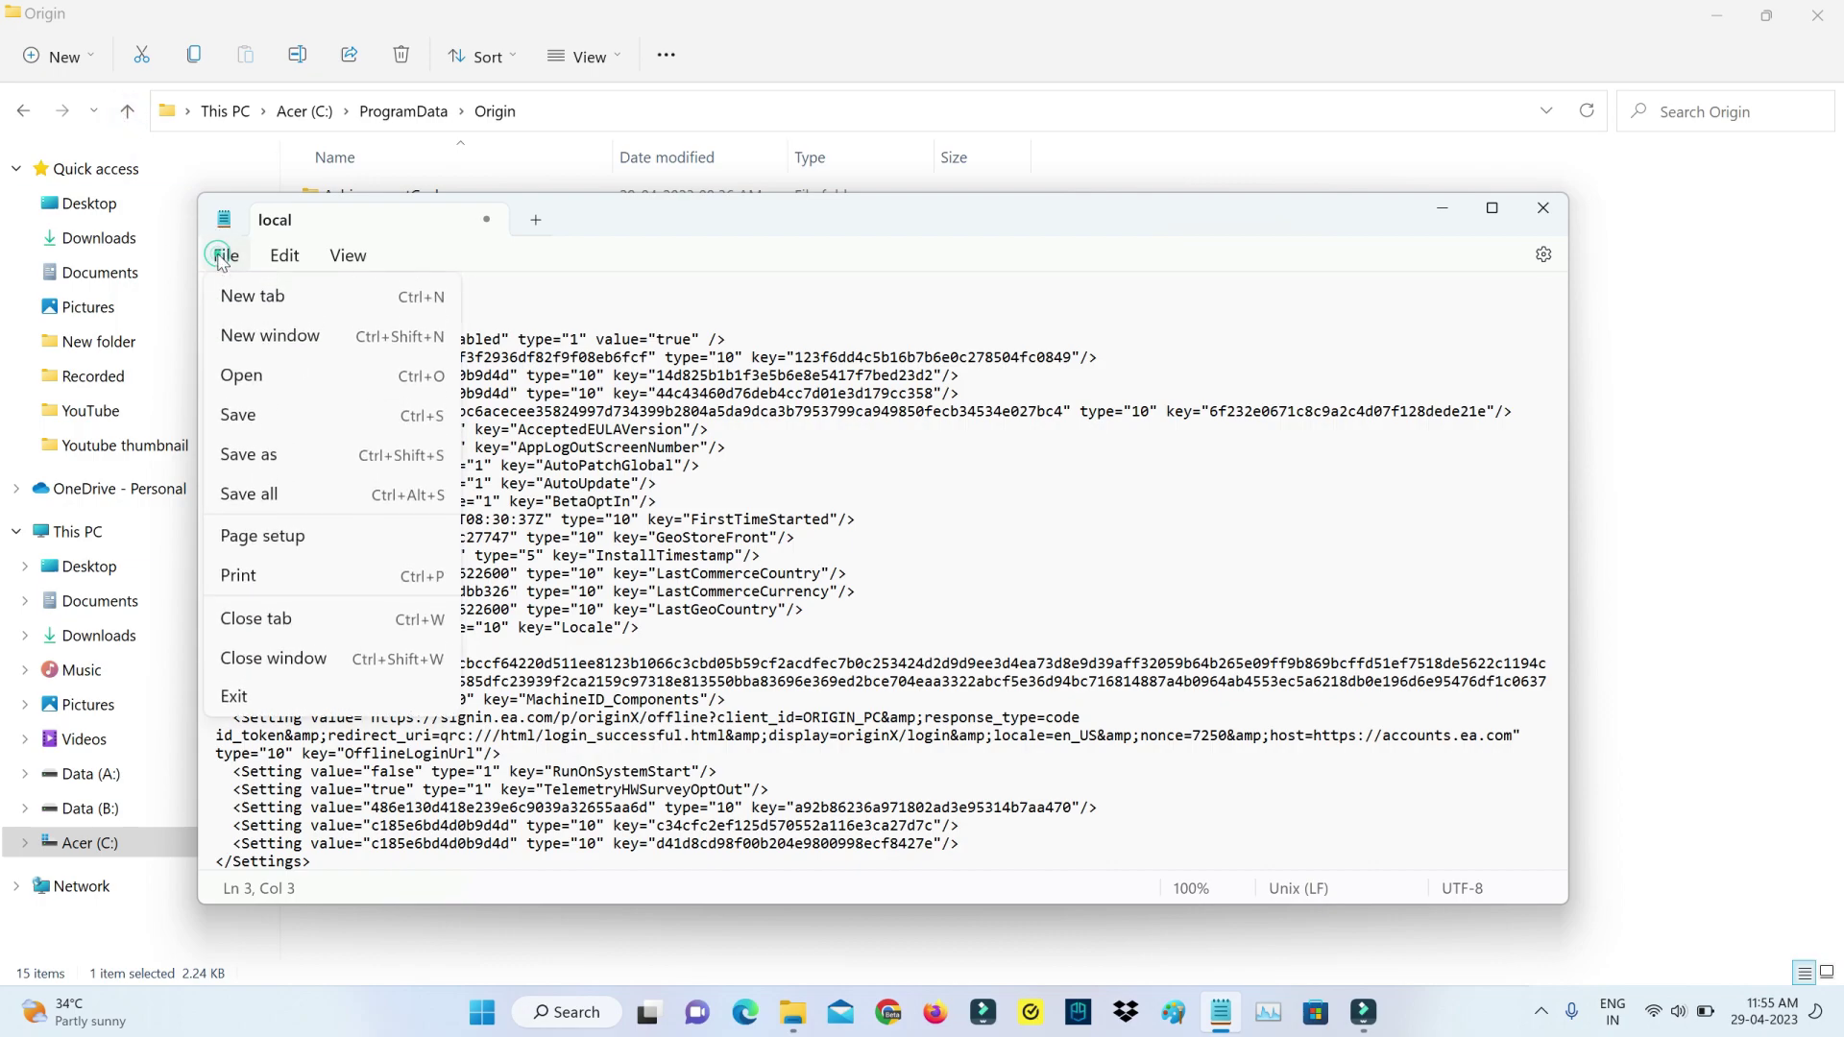
left_click(267, 416)
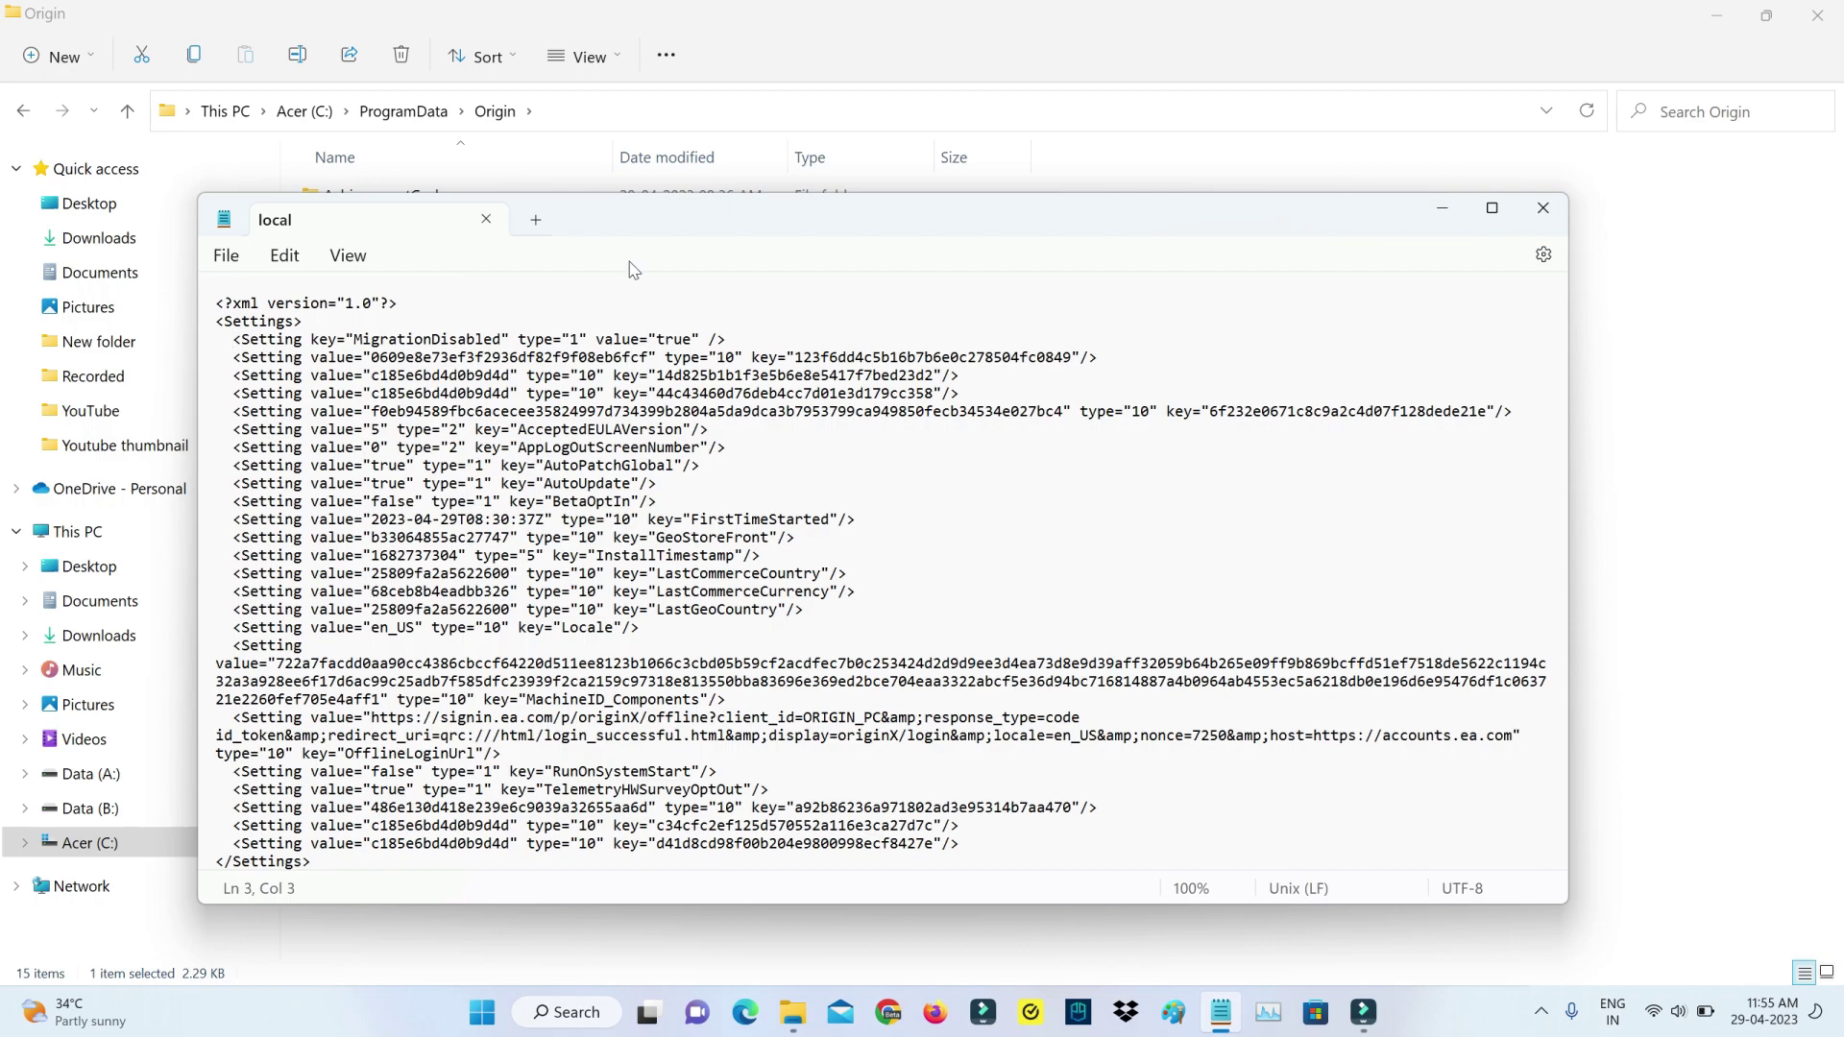
left_click(1542, 212)
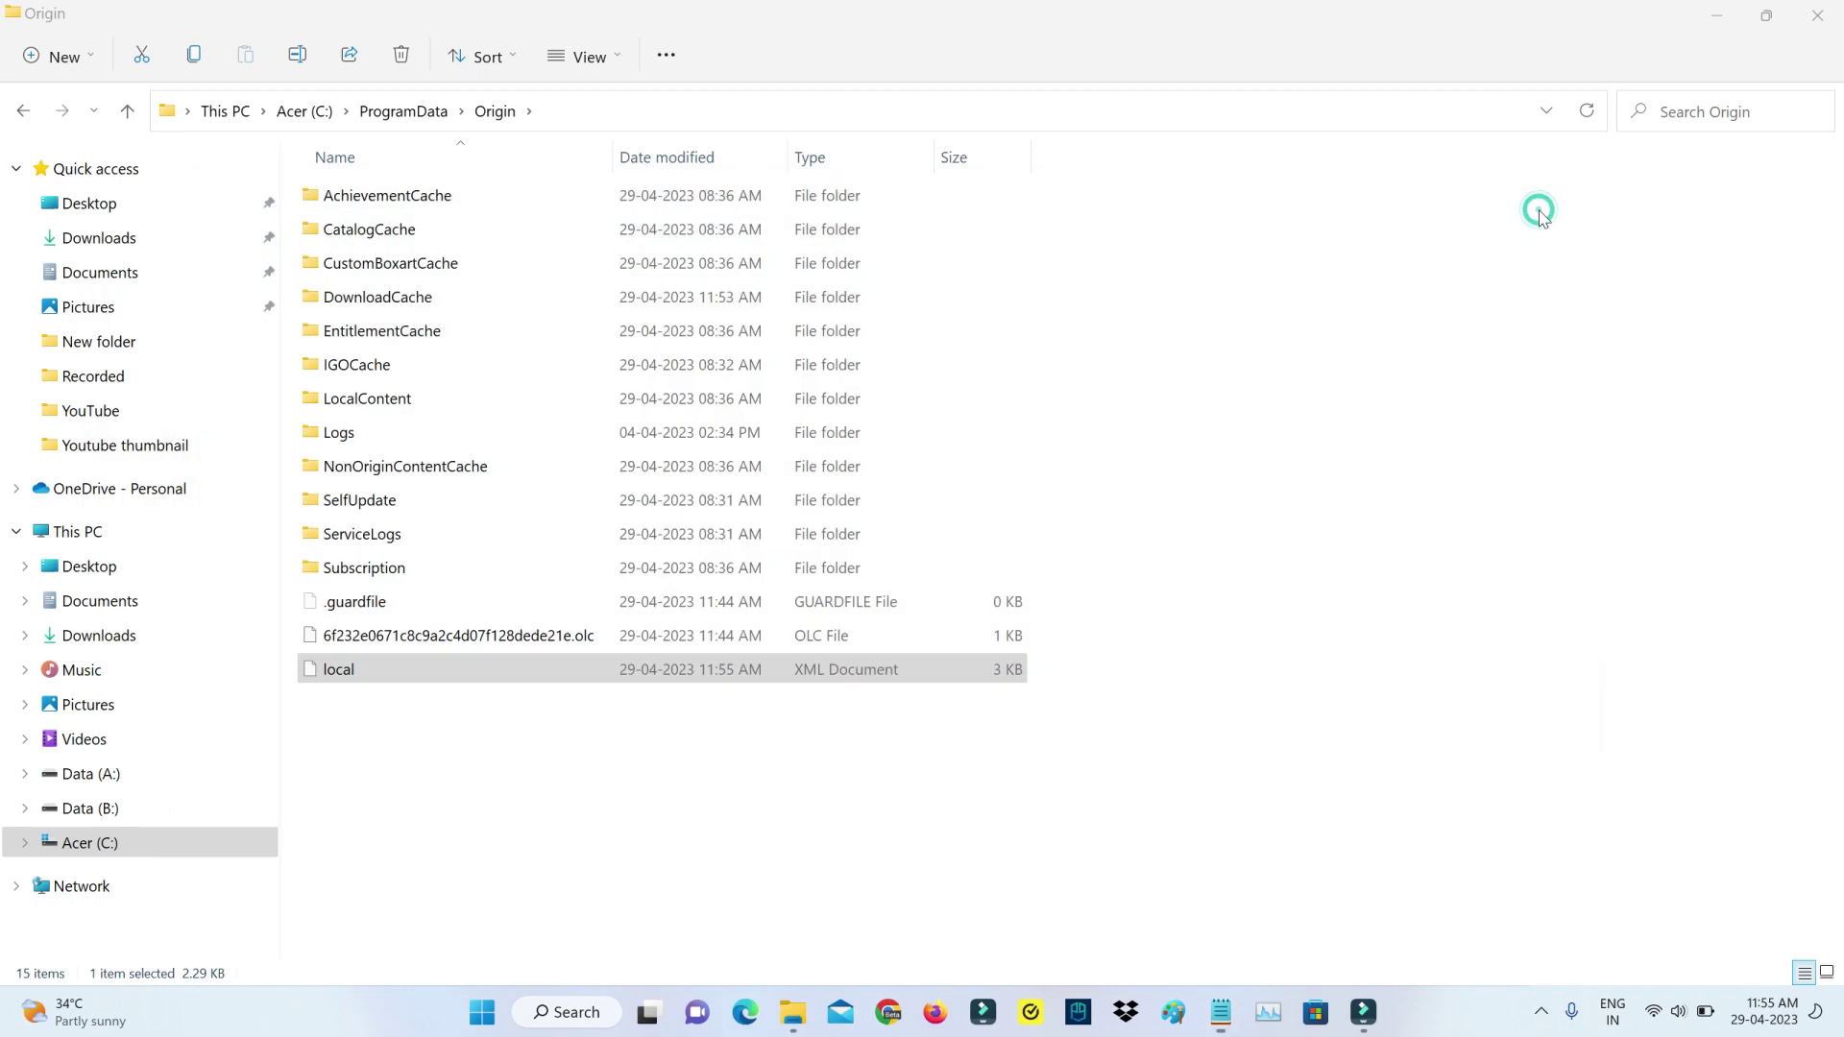
Show the desktop, then submit 'appdata' in the Run box.
key("super+d")
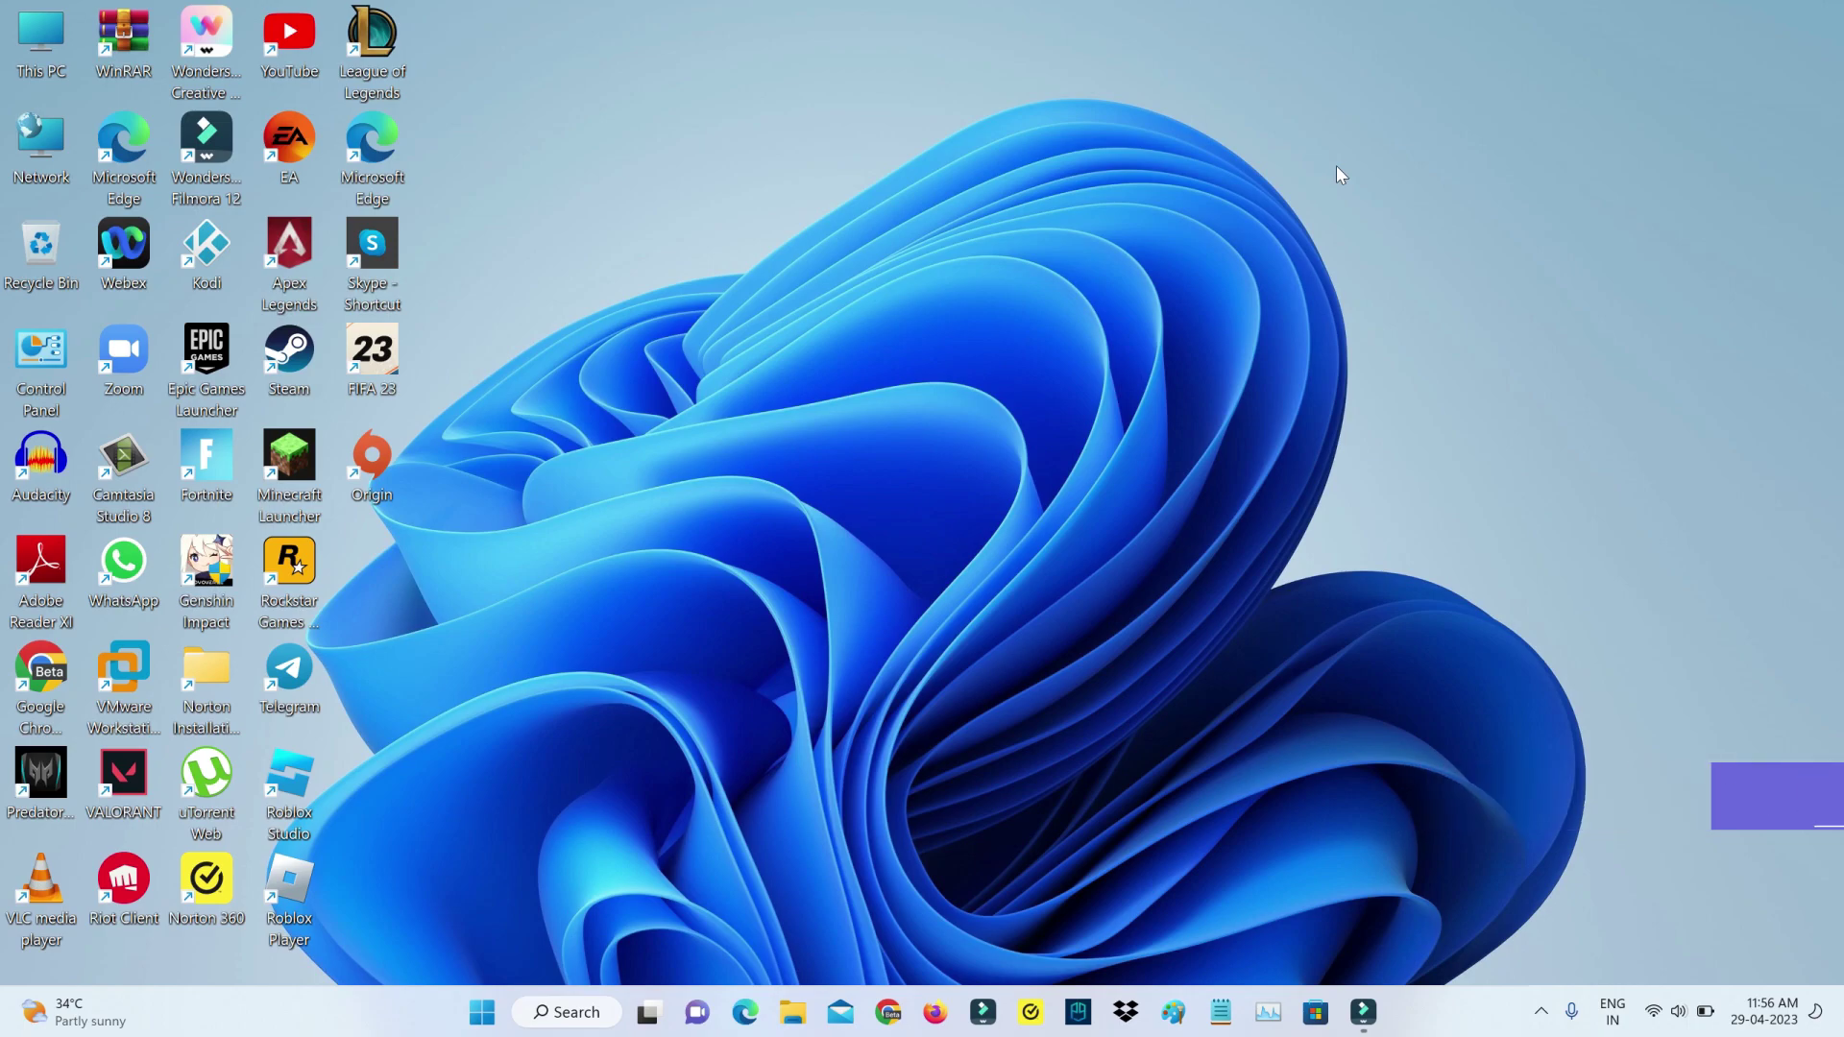
key("super+r")
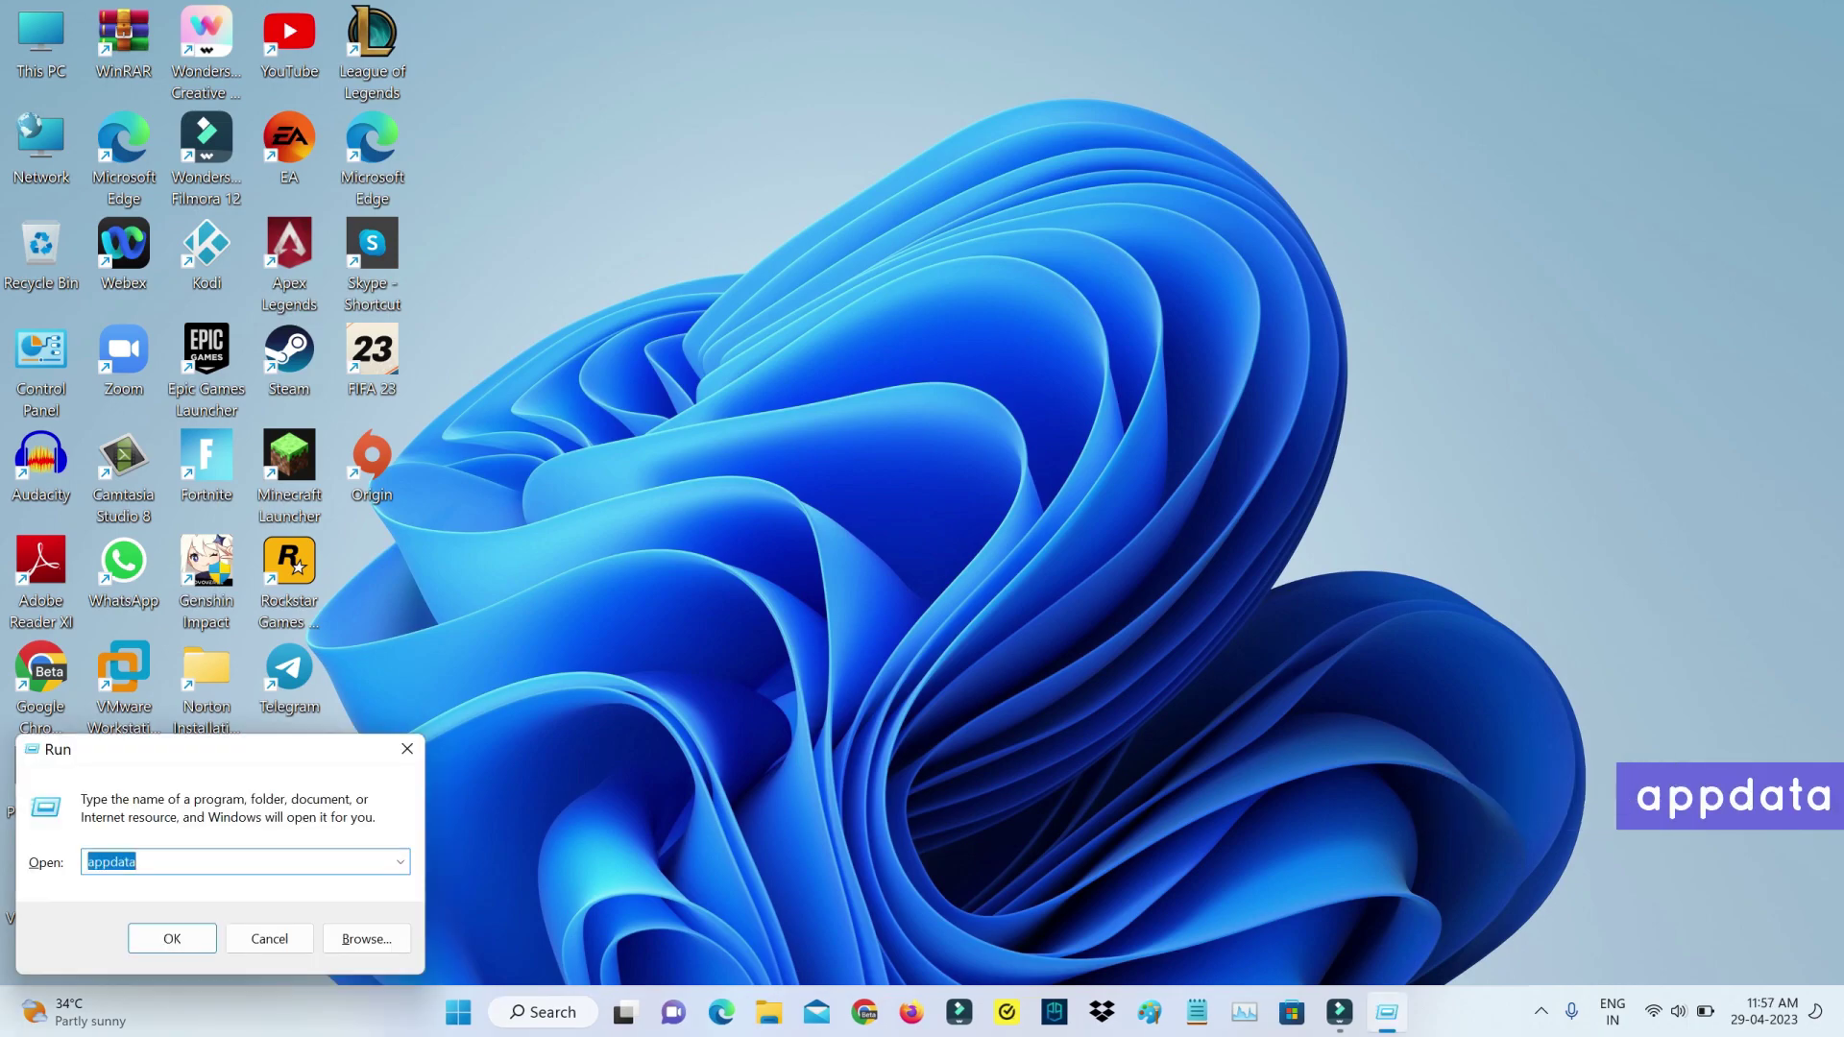
key("Return")
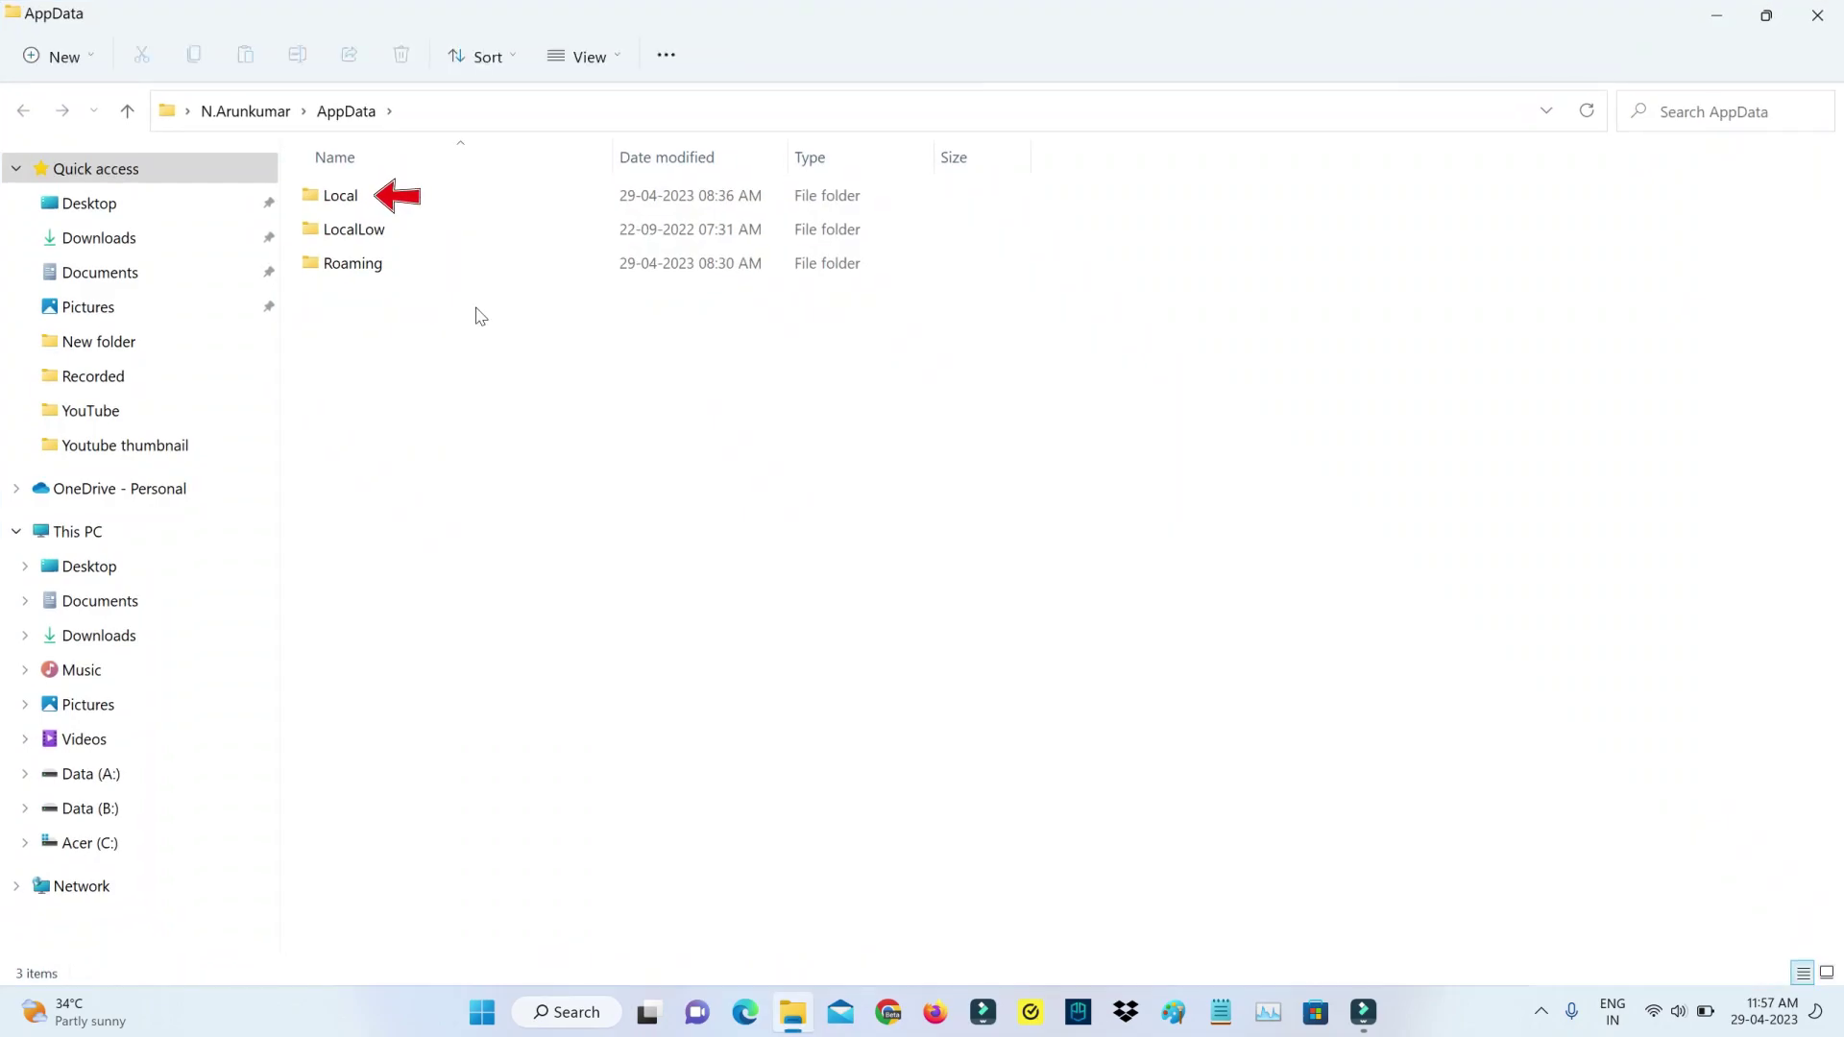
Open Local, then its Origin folder, and delete the ThinSetup folder there.
left_click(482, 194)
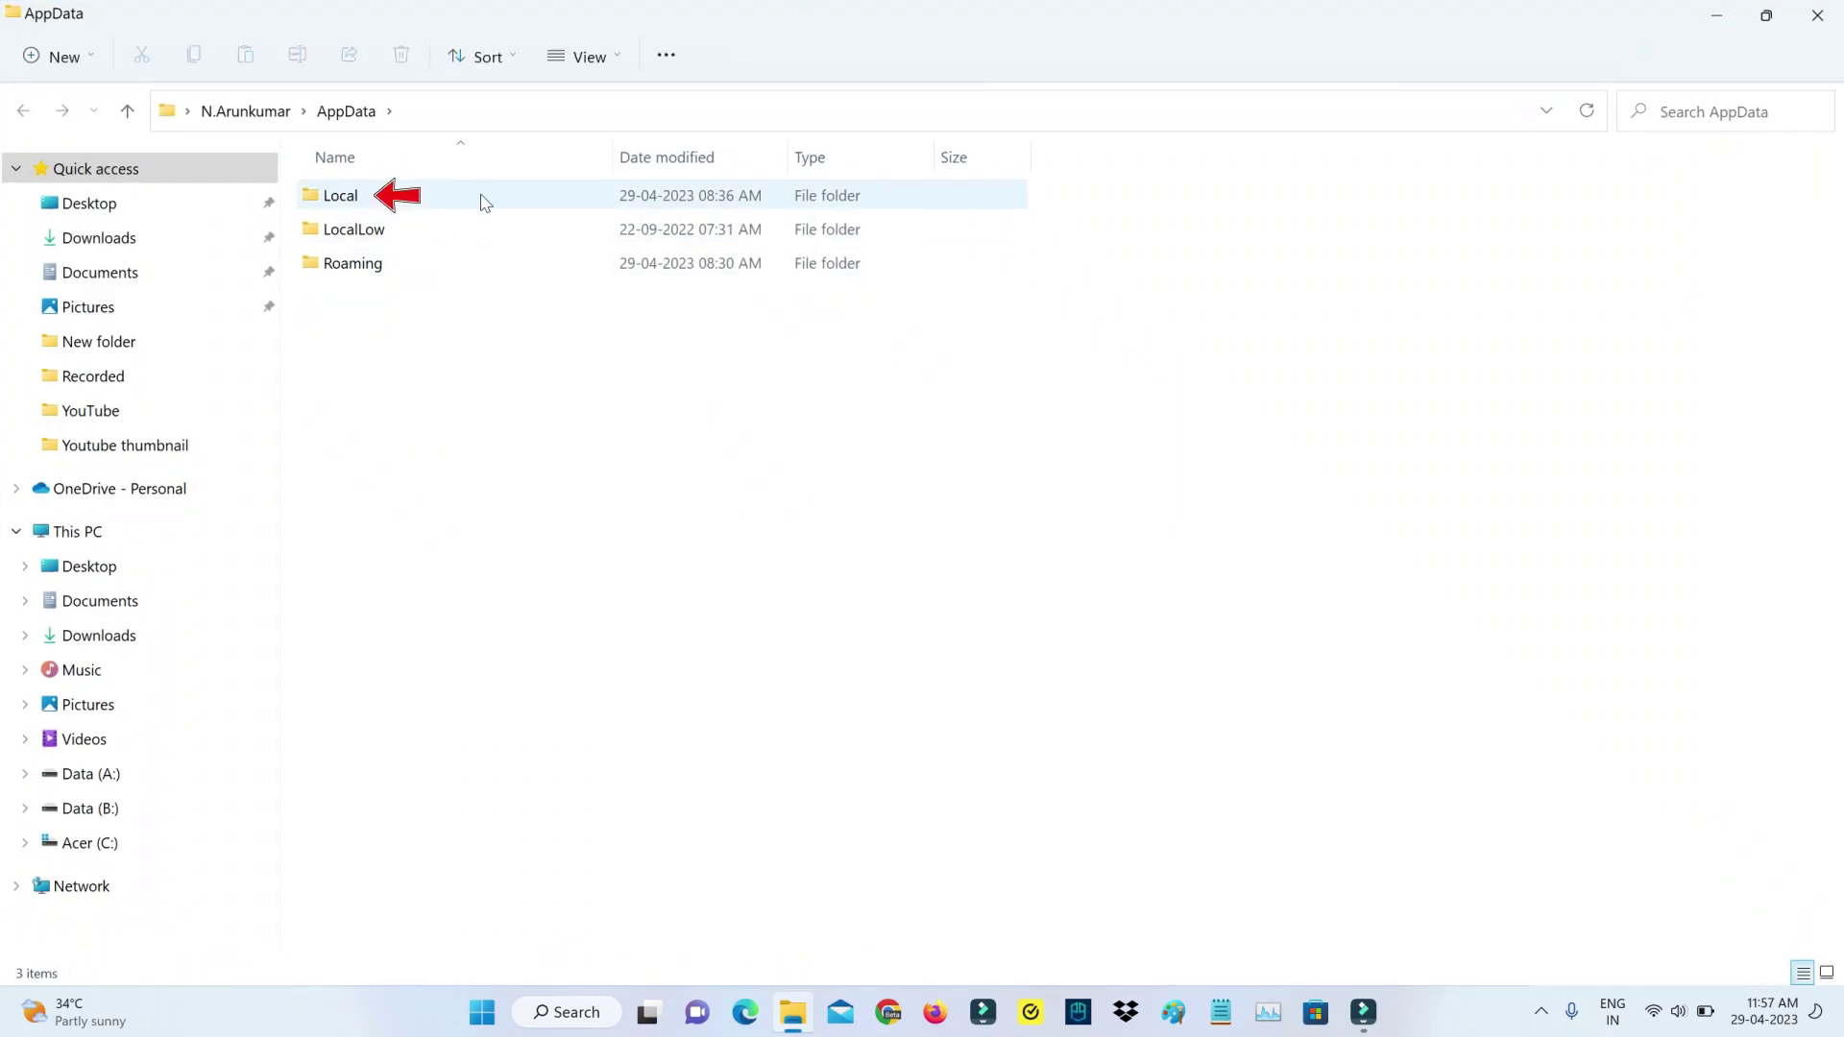
double_click(486, 193)
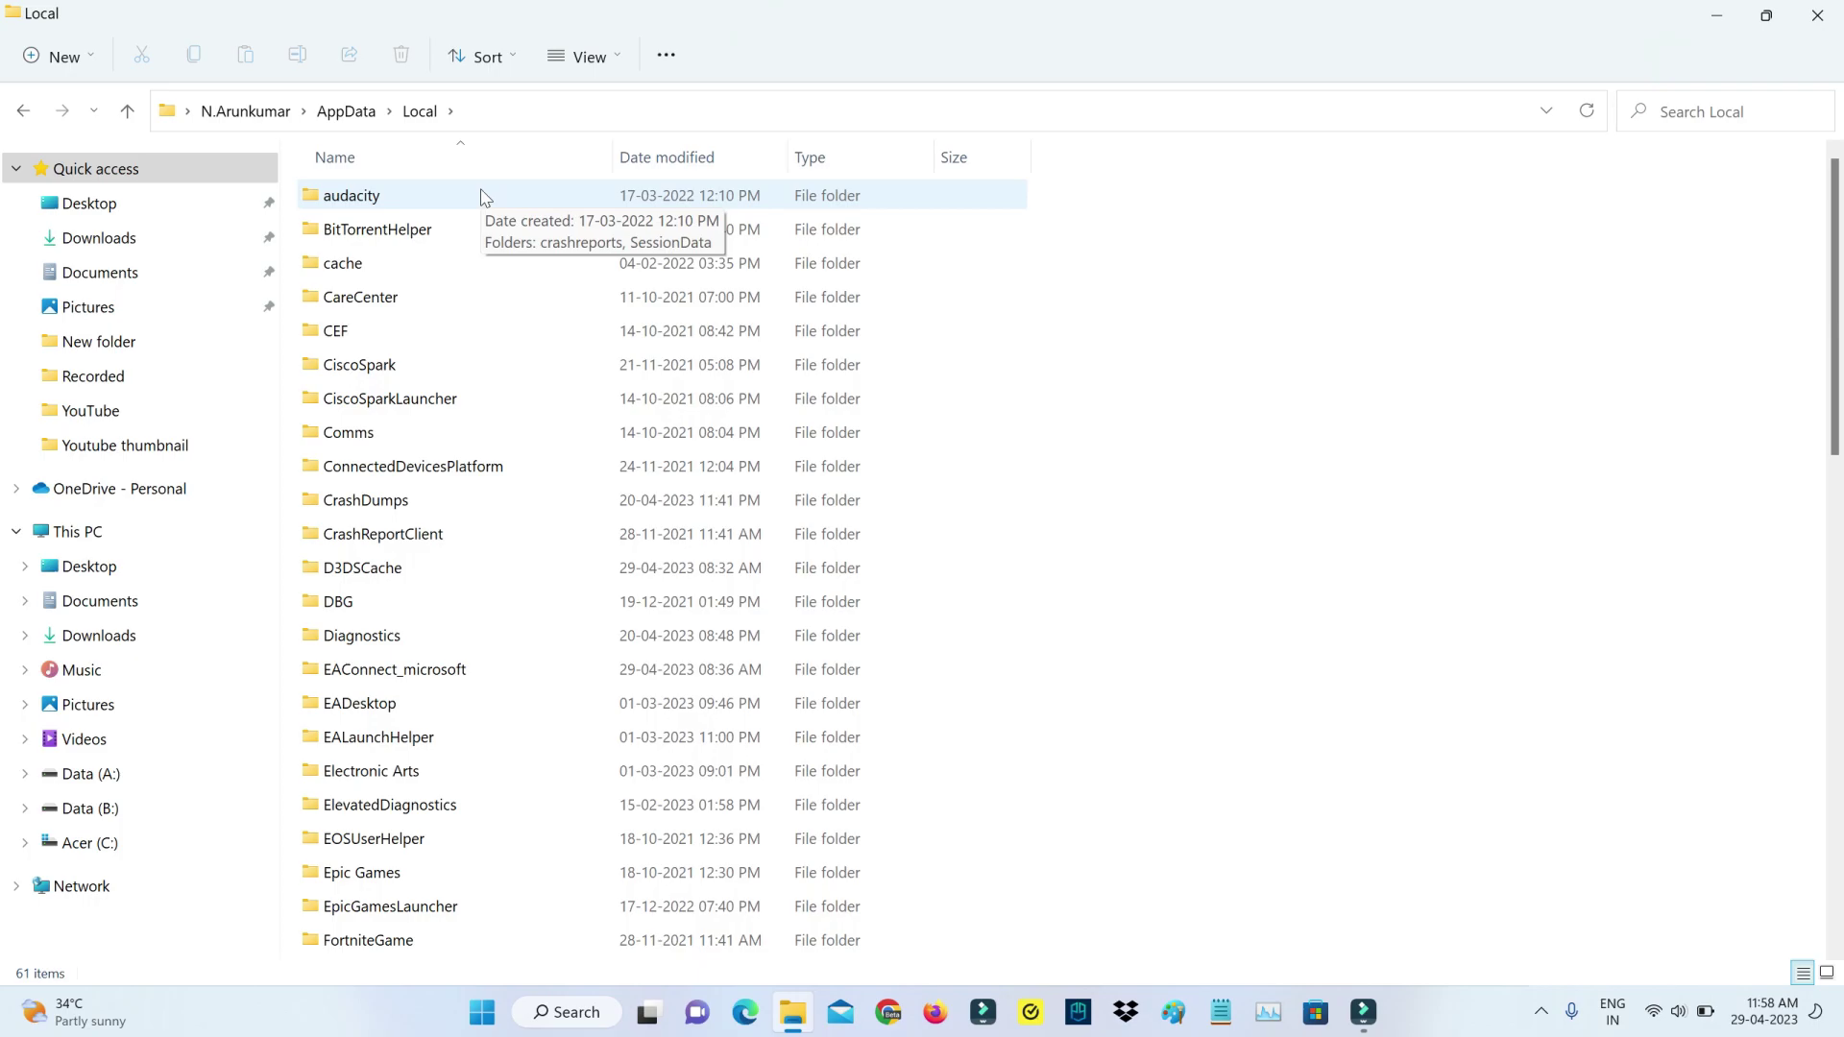
left_click(483, 197)
type("origin")
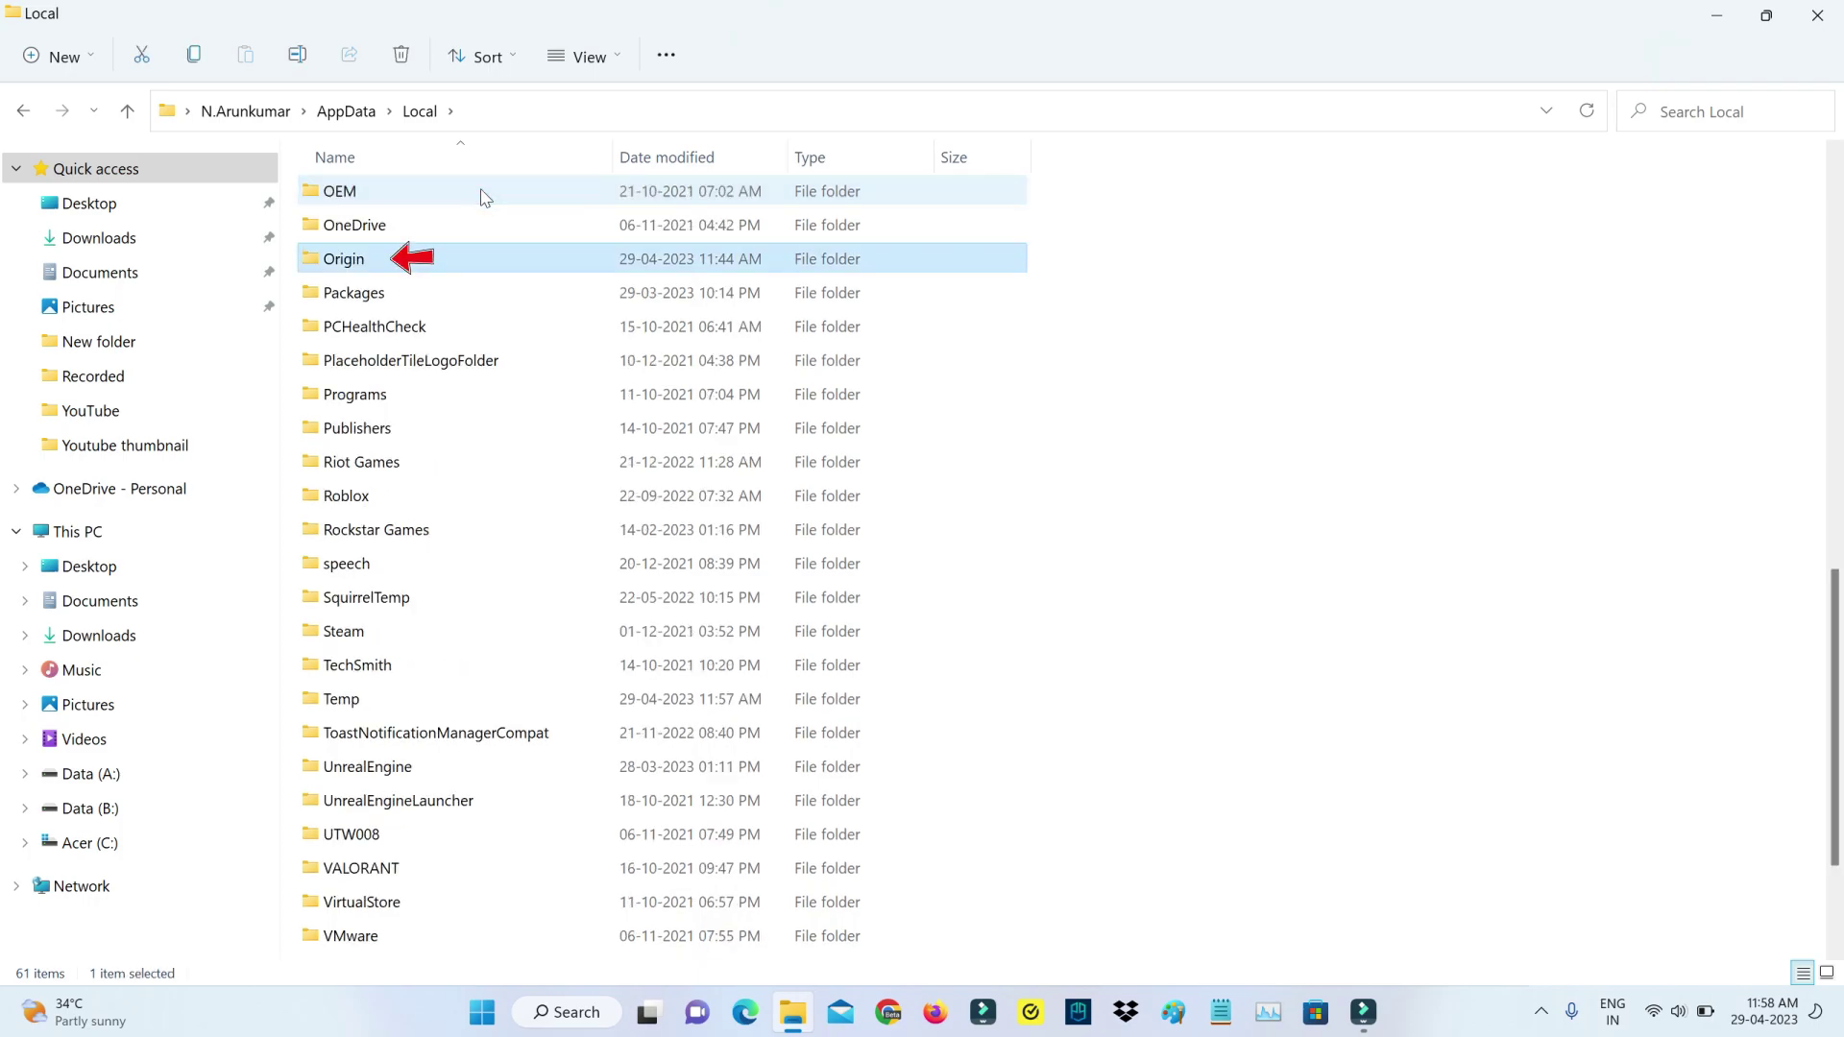
key("Return")
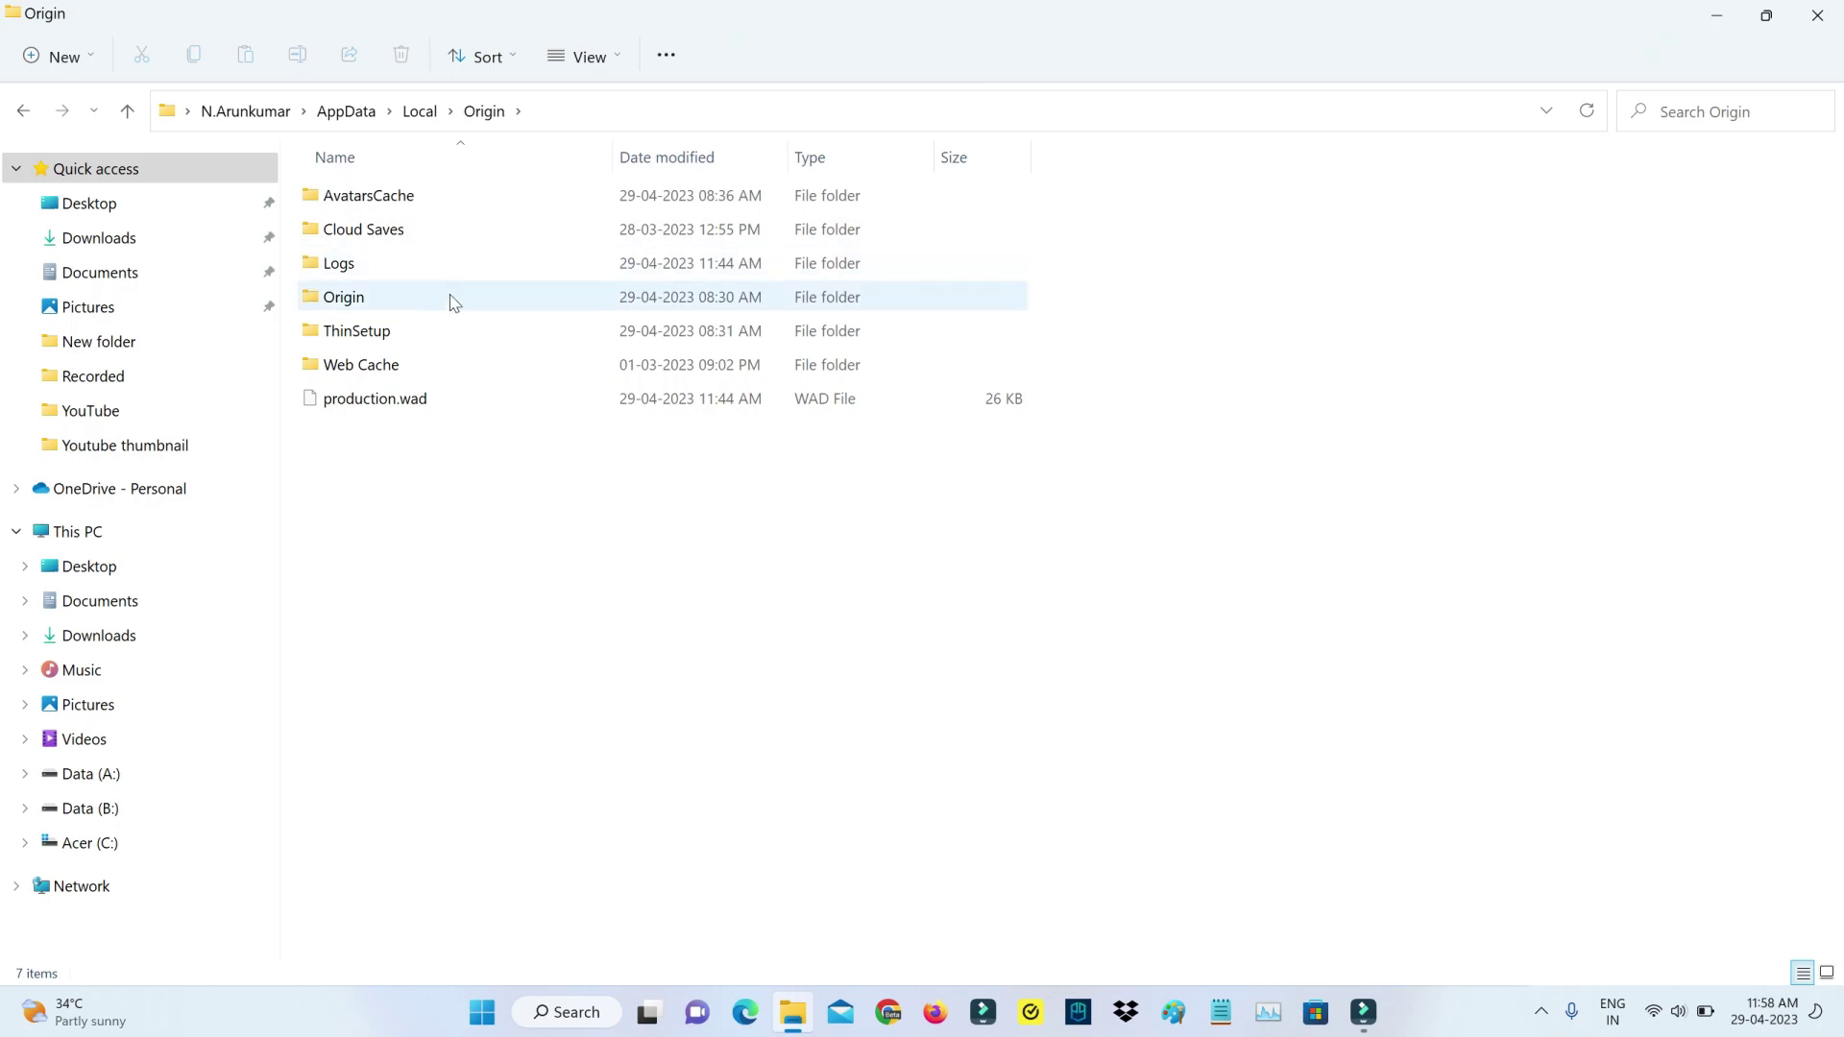
left_click(445, 333)
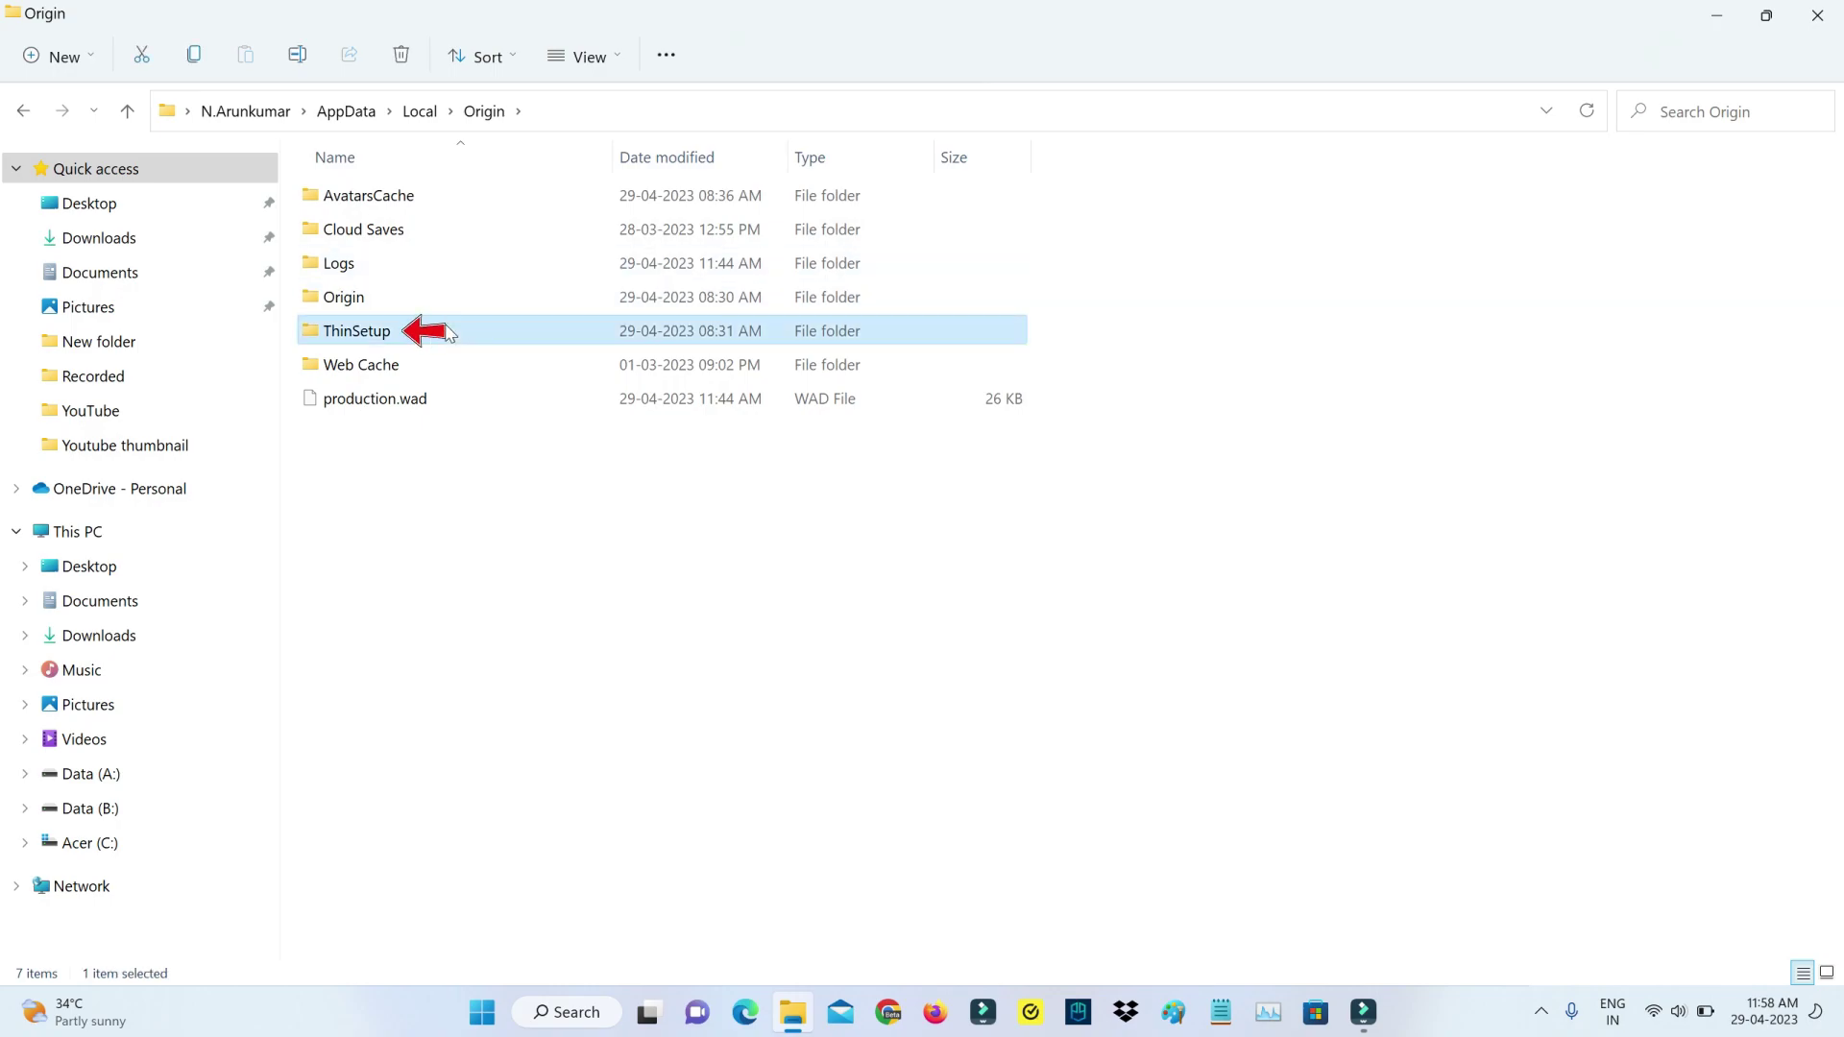
key("Delete")
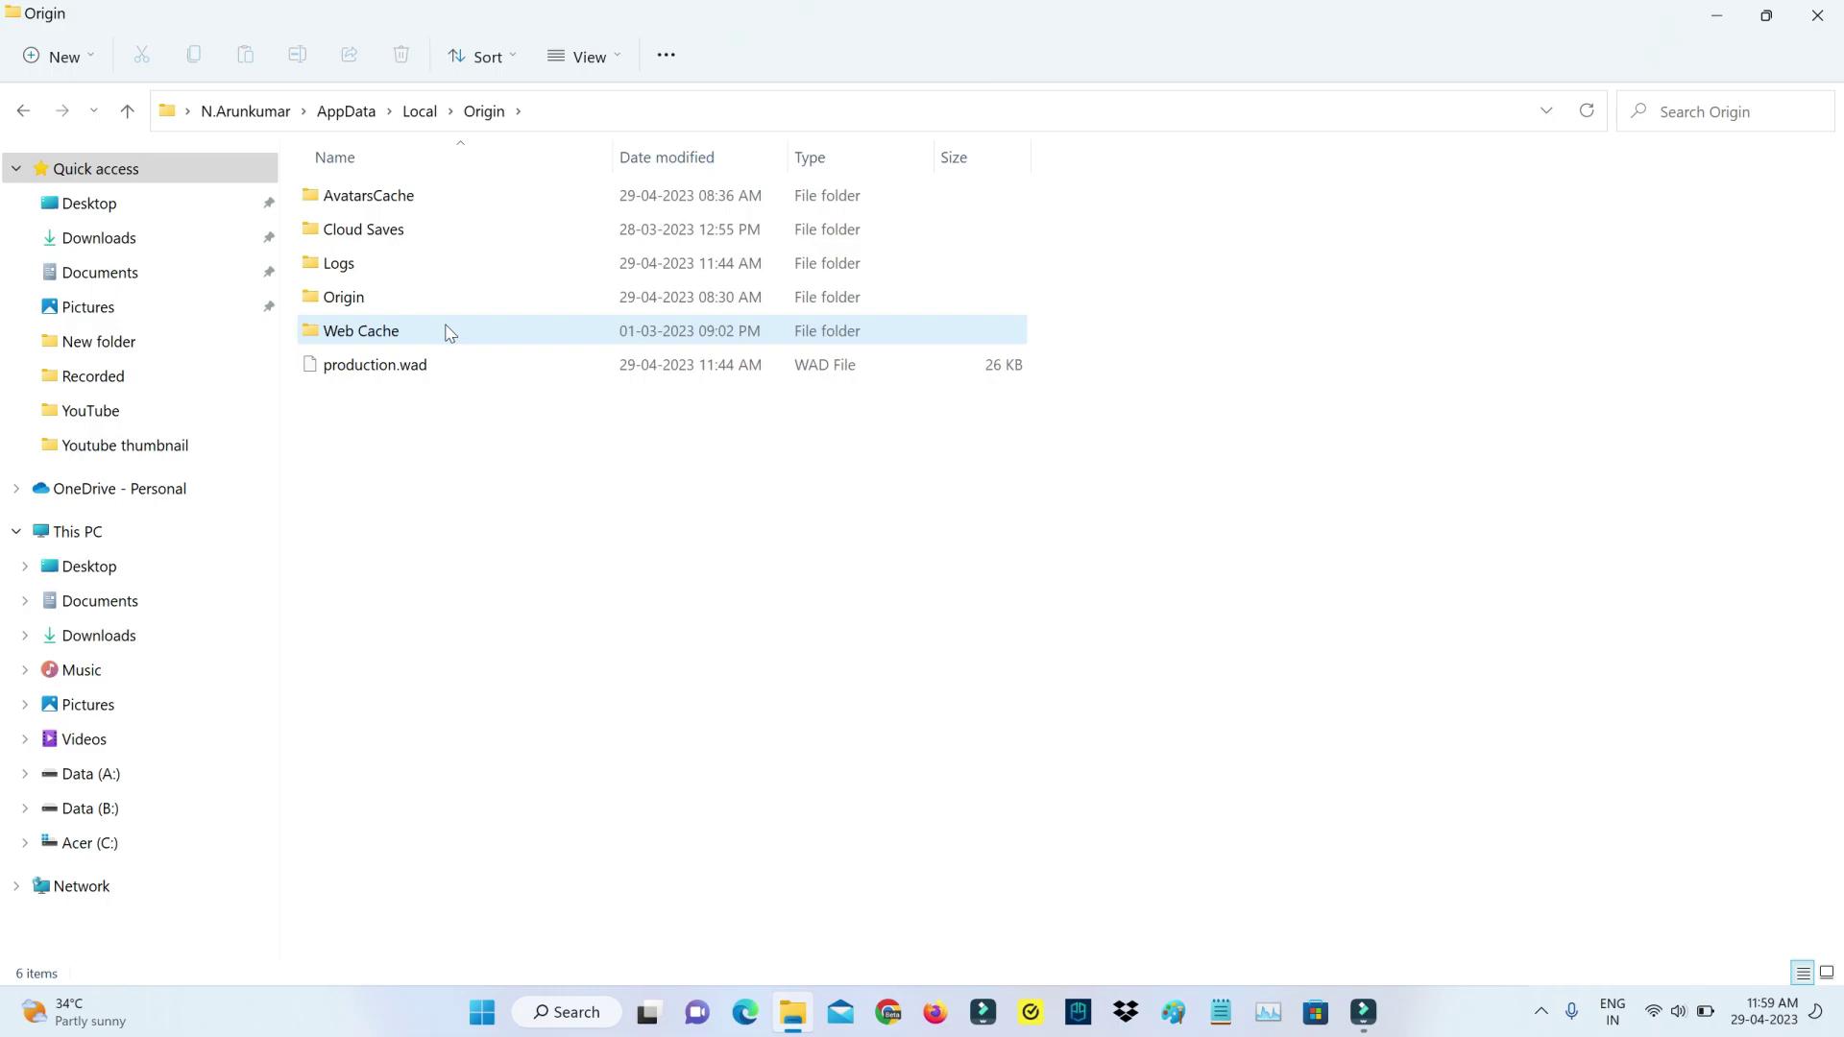